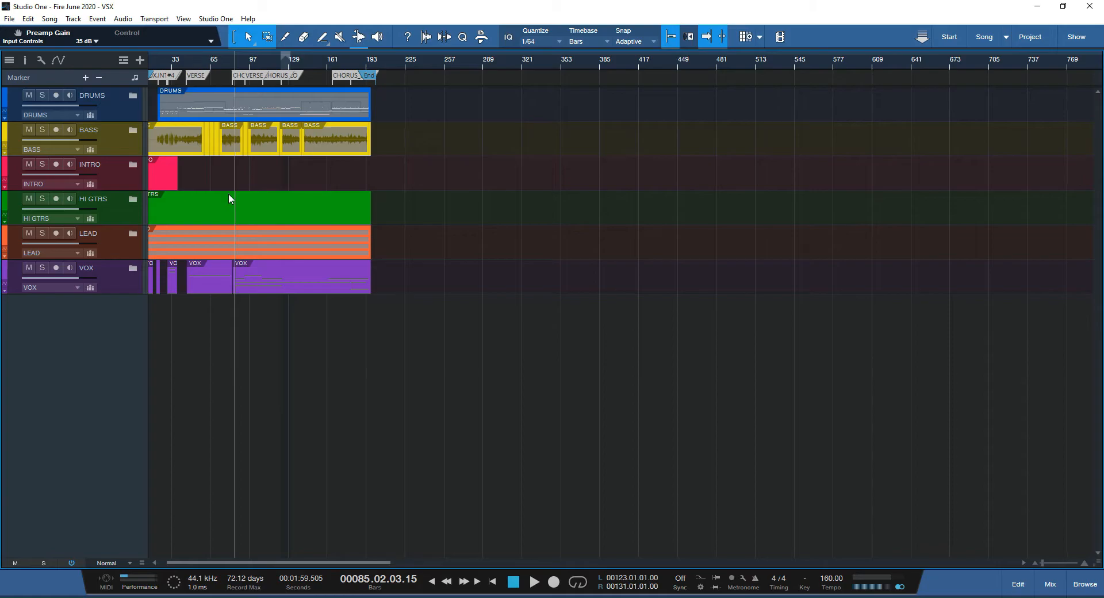
Step: Open the mixer console and display its list of saved scenes
{"action": "key", "text": "F3"}
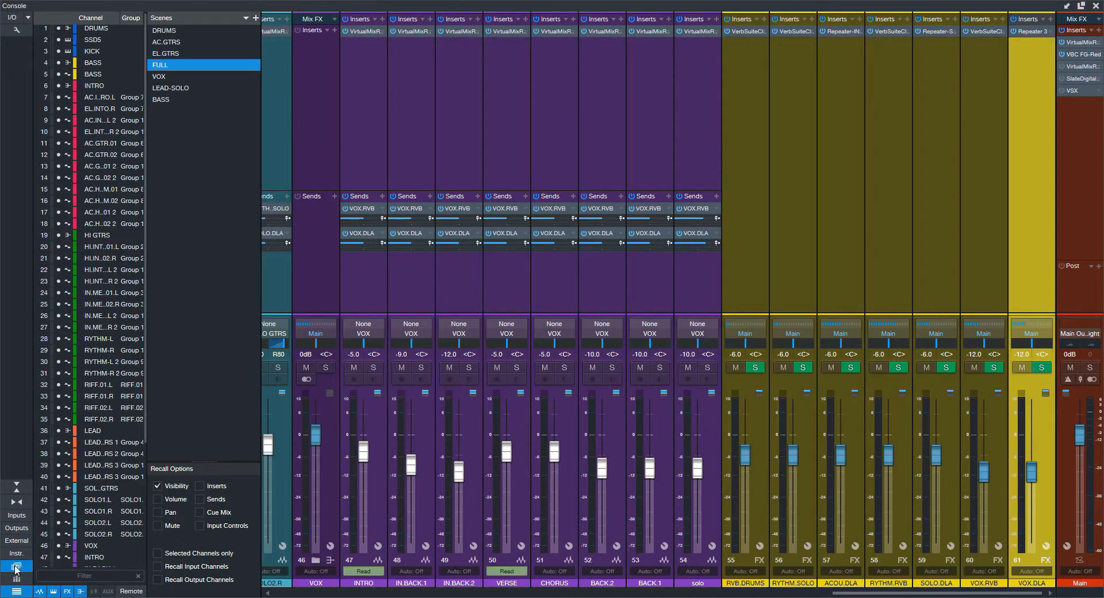
{"action": "key", "text": "F3"}
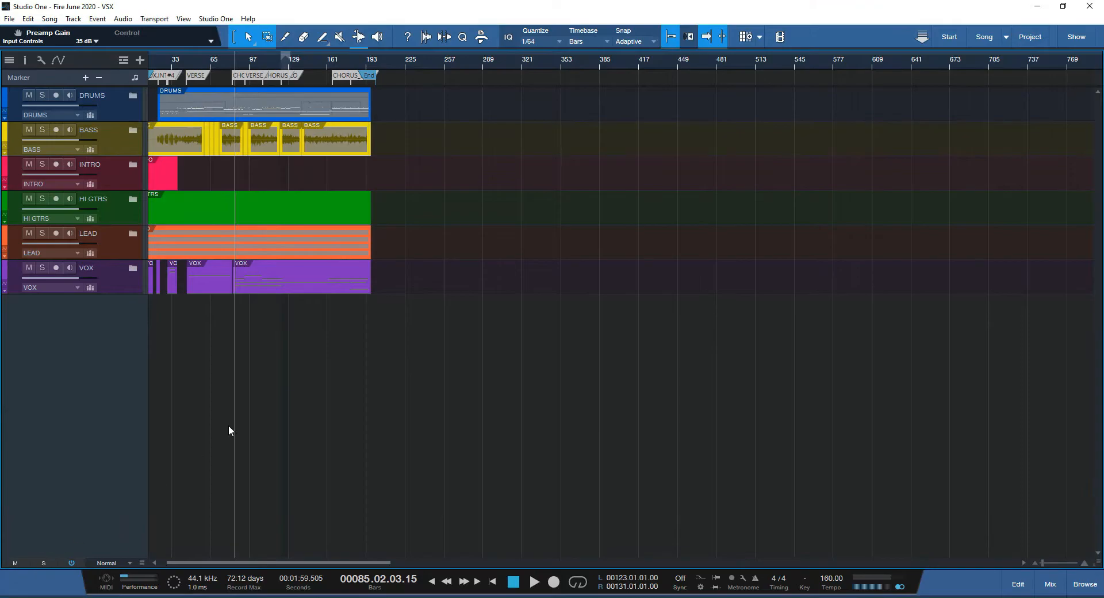
{"action": "left_click", "coordinate": [1049, 585]}
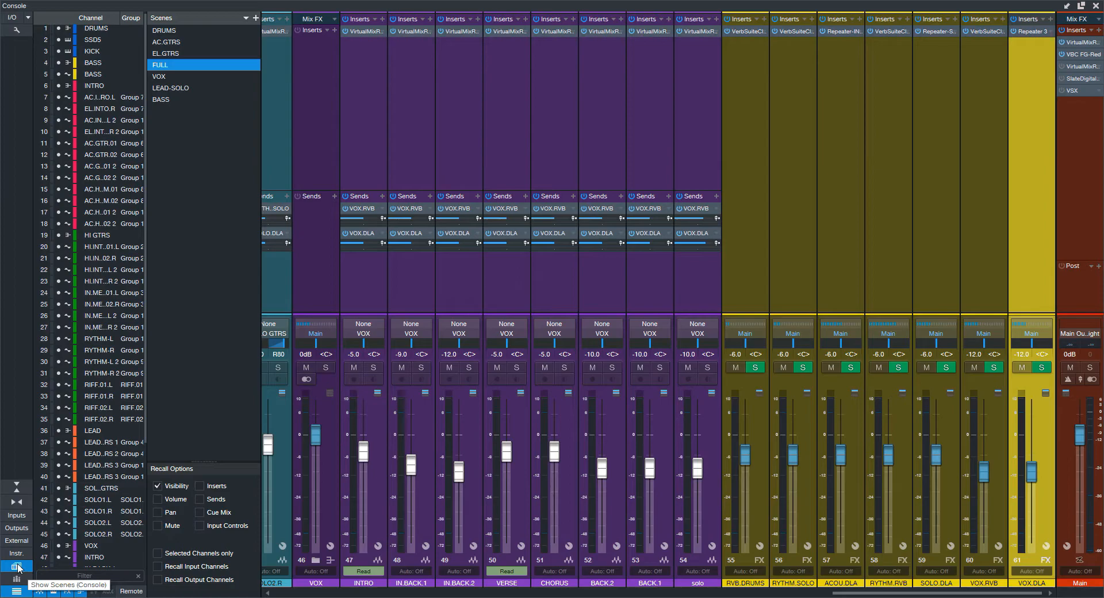
{"action": "left_click", "coordinate": [214, 318]}
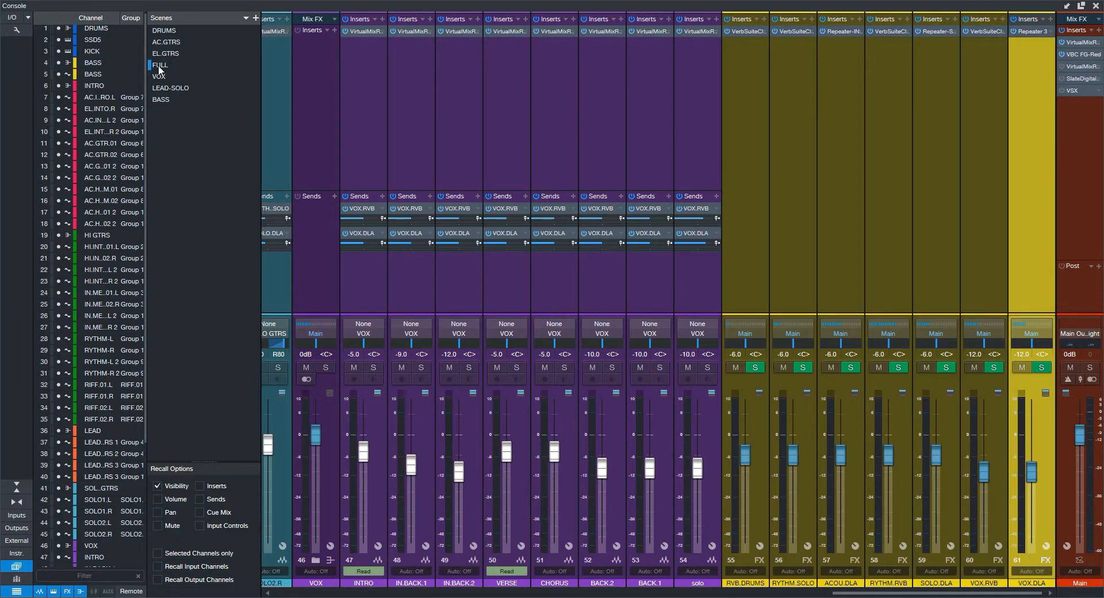
{"action": "left_click", "coordinate": [19, 567]}
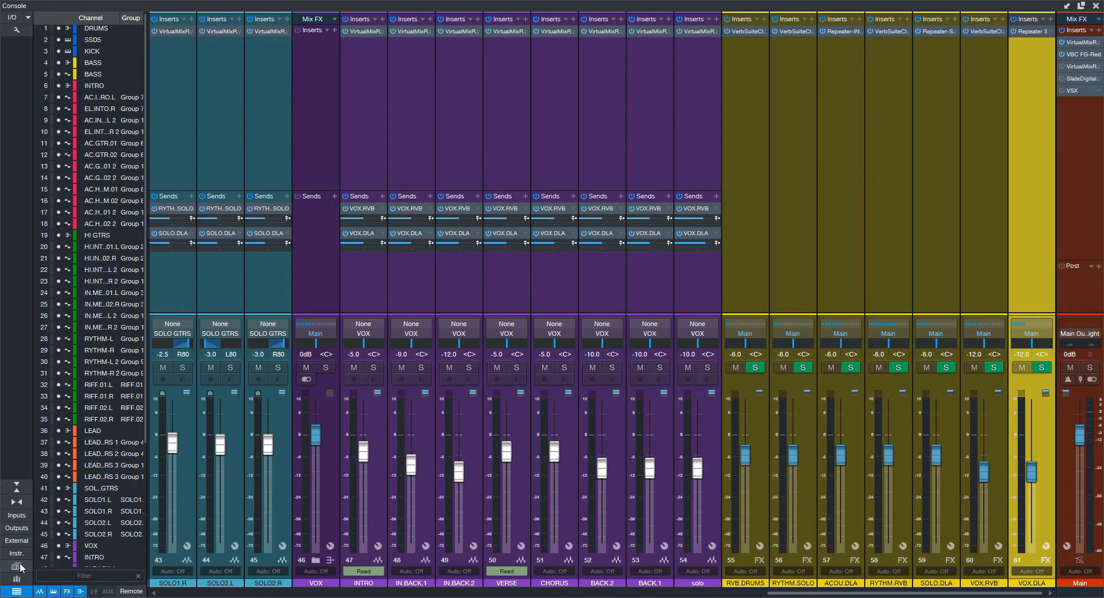
{"action": "left_click", "coordinate": [19, 567]}
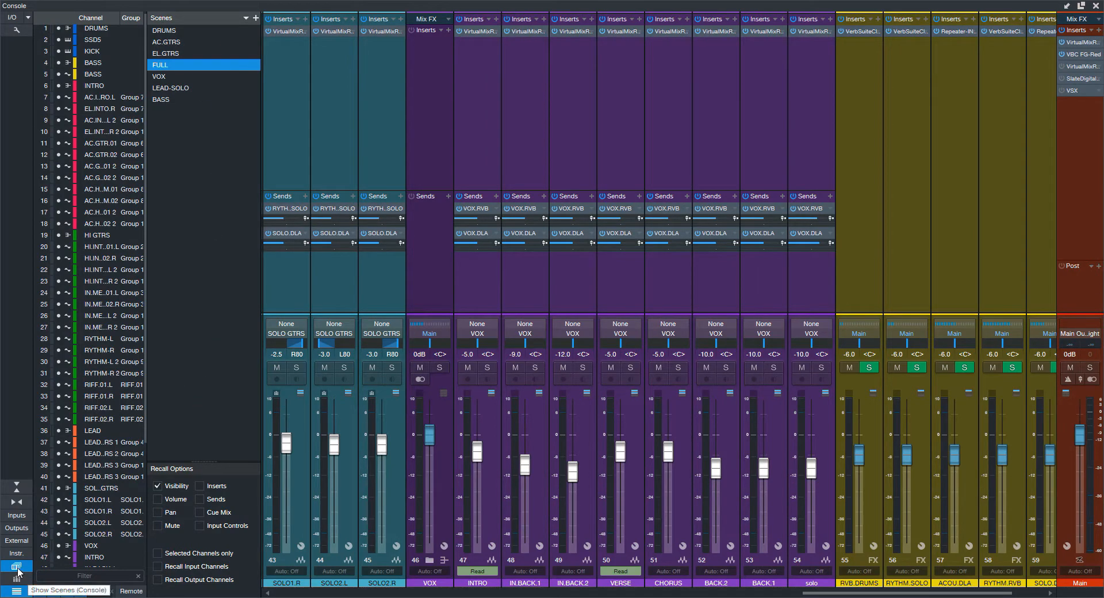
{"action": "left_click", "coordinate": [176, 163]}
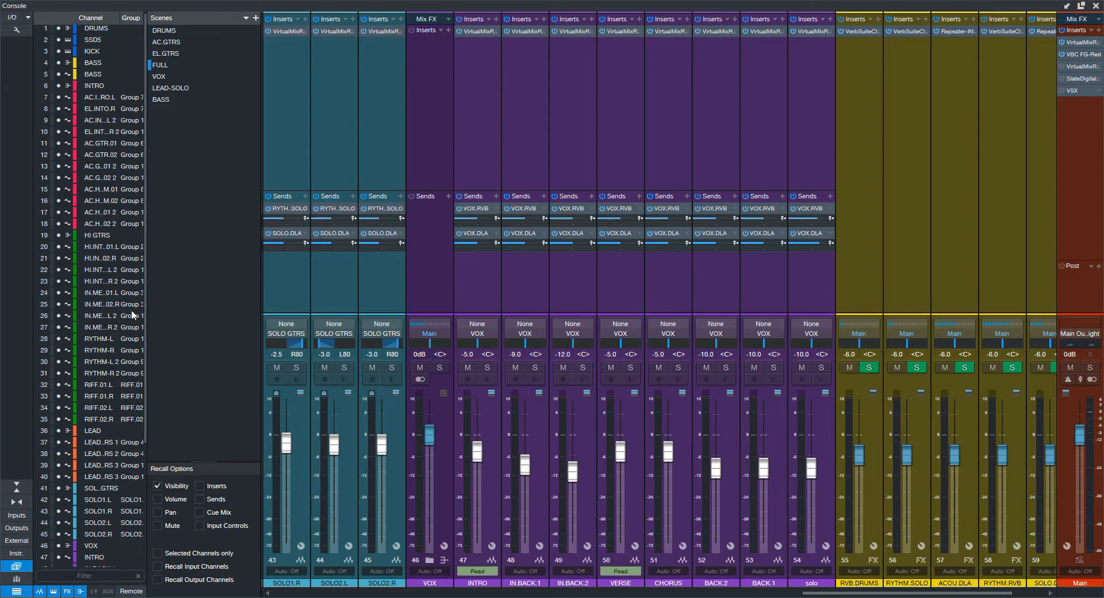
Step: Recall the DRUMS and AC.GTRS scenes to compare their channels, and return the console to the FULL scene
{"action": "scroll", "coordinate": [143, 316], "scroll_direction": "up", "scroll_amount": 1}
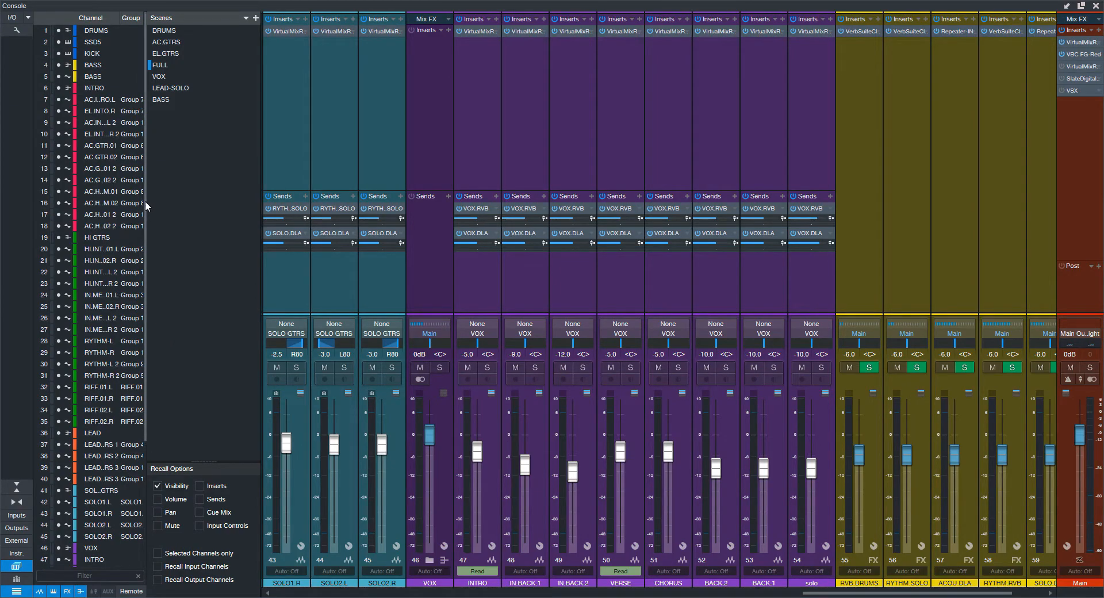
{"action": "left_click", "coordinate": [164, 32]}
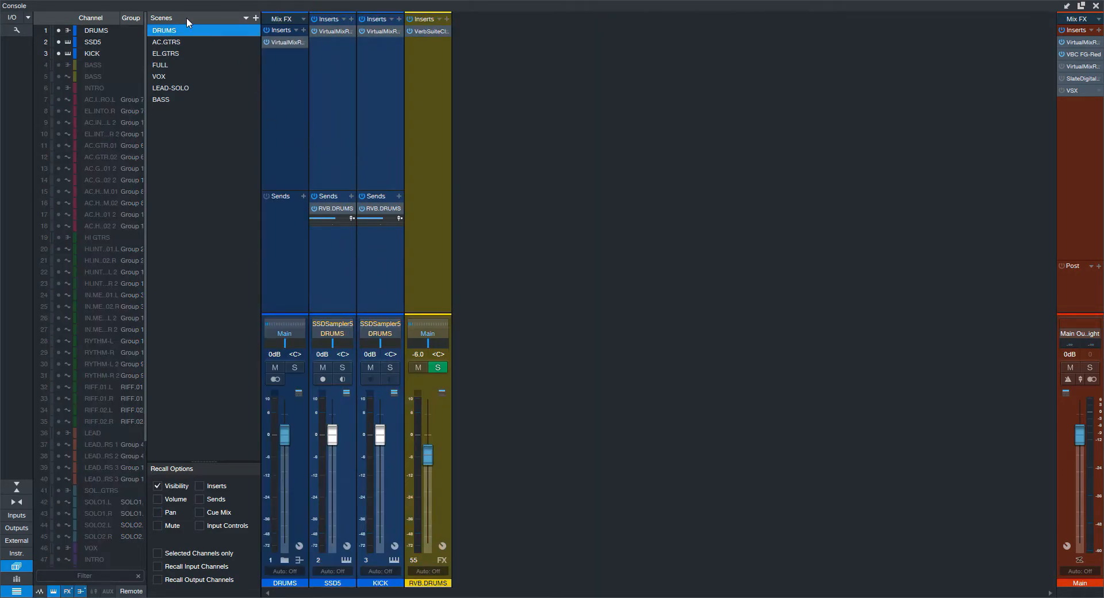
{"action": "left_click", "coordinate": [184, 43]}
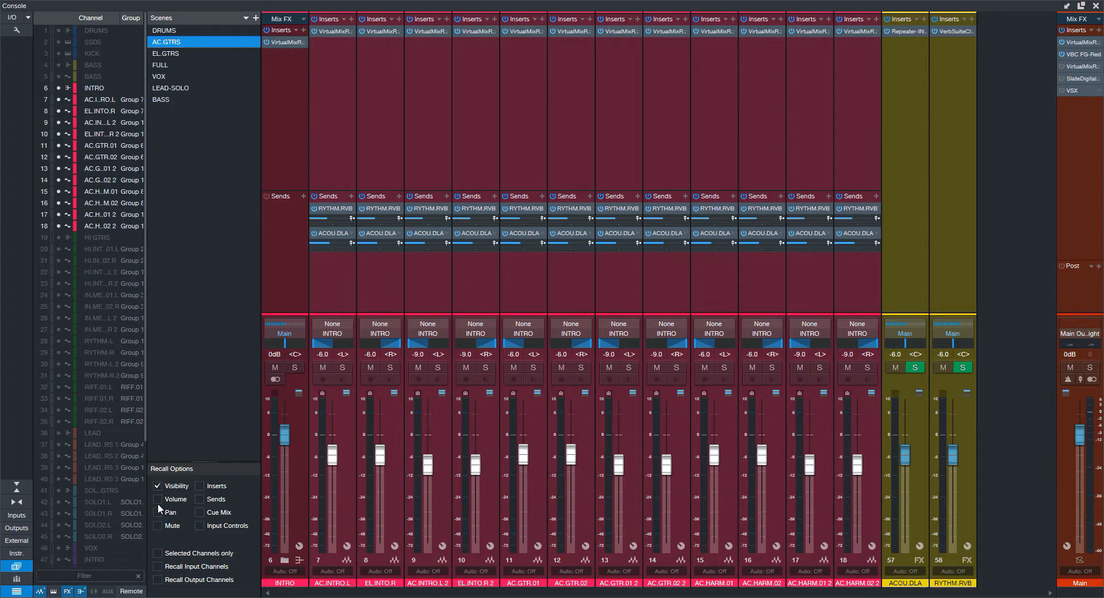
{"action": "left_click", "coordinate": [157, 30]}
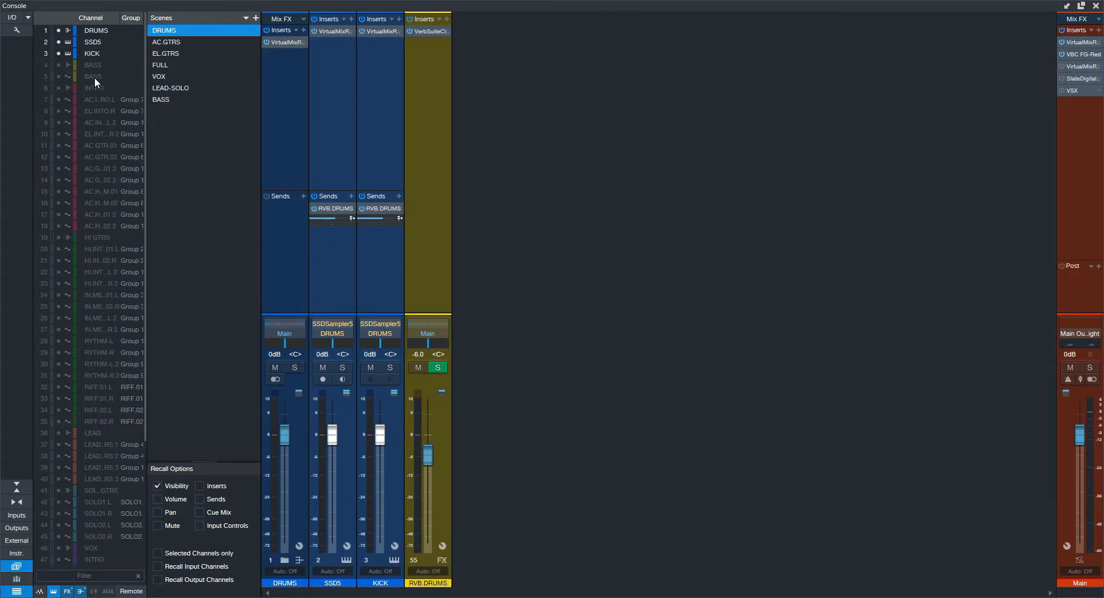
{"action": "left_click", "coordinate": [159, 65]}
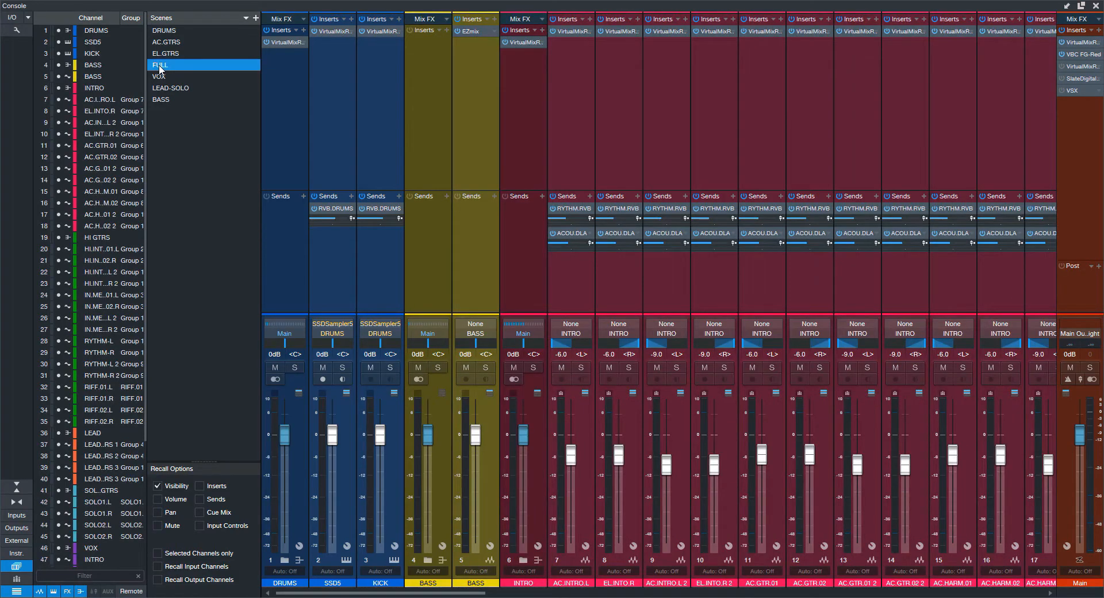
Step: Hide the DRUMS and SSD5 channels, show them again, and compare the console with the arrangement
{"action": "left_click", "coordinate": [59, 30]}
{"action": "mouse_move", "coordinate": [58, 42]}
{"action": "left_mouse_down"}
{"action": "mouse_move", "coordinate": [57, 168]}
{"action": "mouse_move", "coordinate": [60, 32]}
{"action": "left_mouse_up"}
{"action": "key", "text": "F3"}
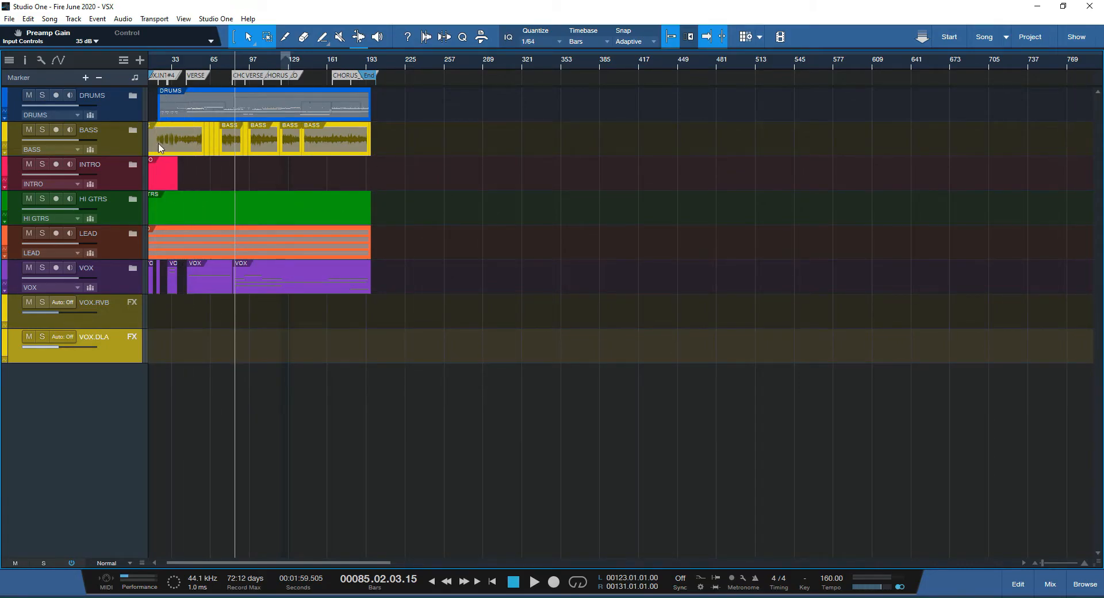
{"action": "key", "text": "F3"}
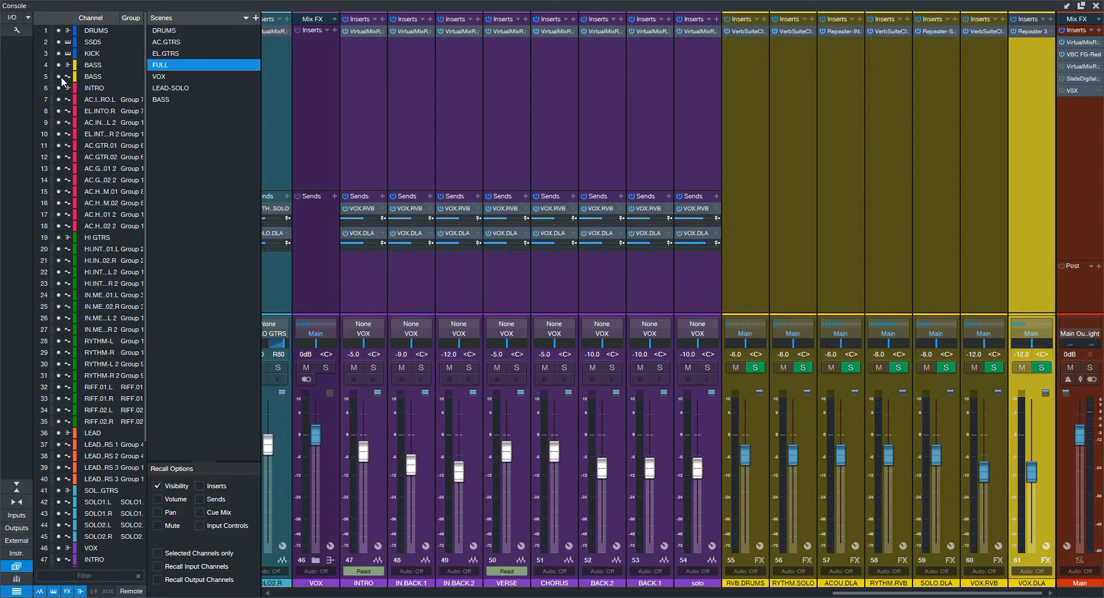
{"action": "key", "text": "F3"}
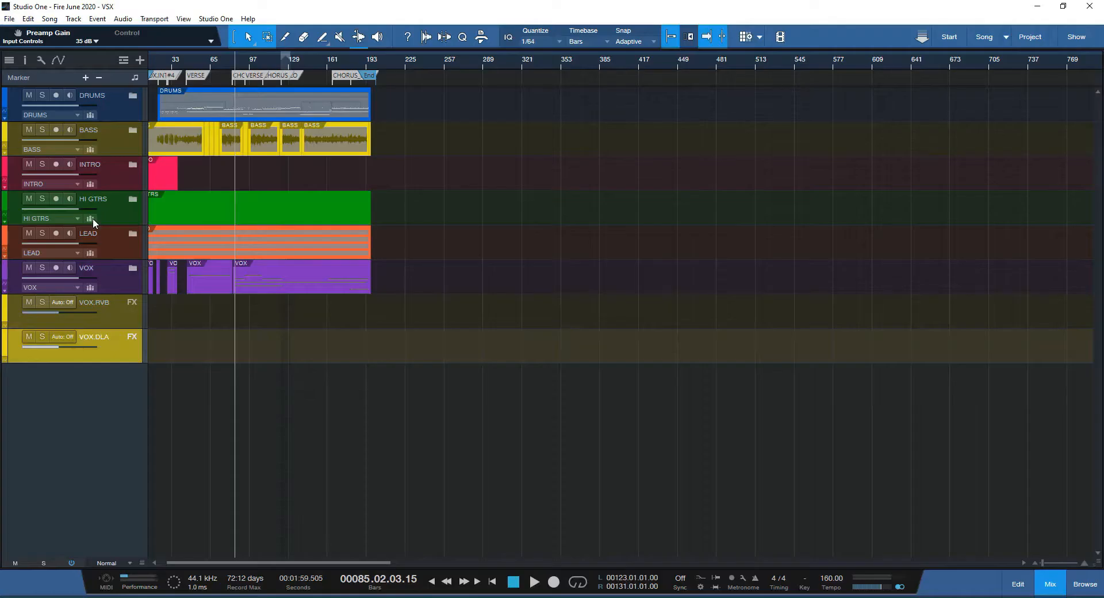
Step: Expand the INTRO folder track, return the playhead to the song start, and solo the folder
{"action": "left_click", "coordinate": [133, 164]}
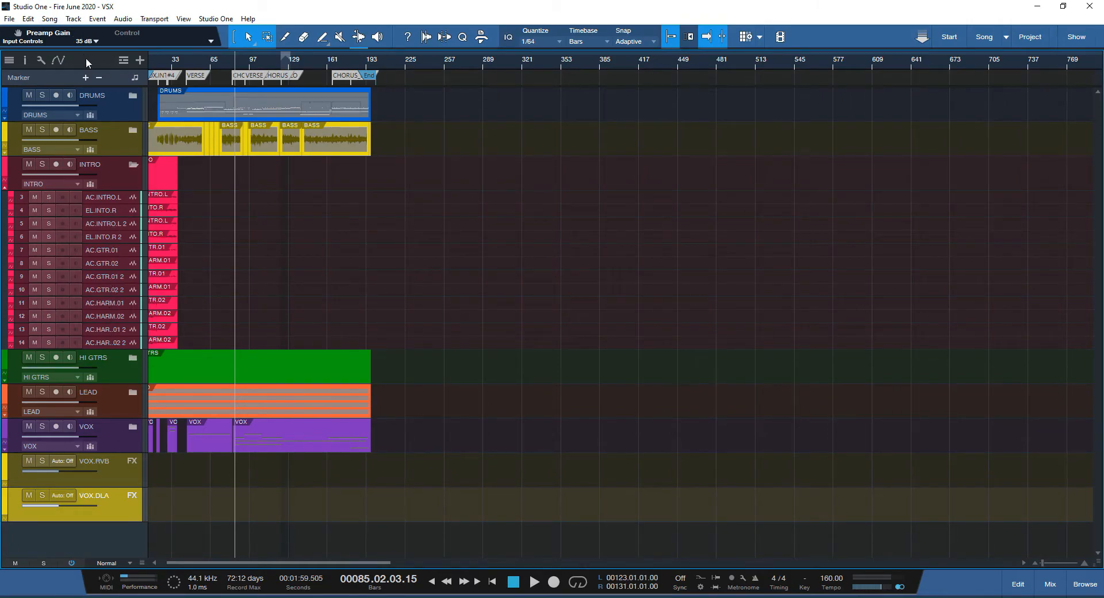
{"action": "key", "text": "Home"}
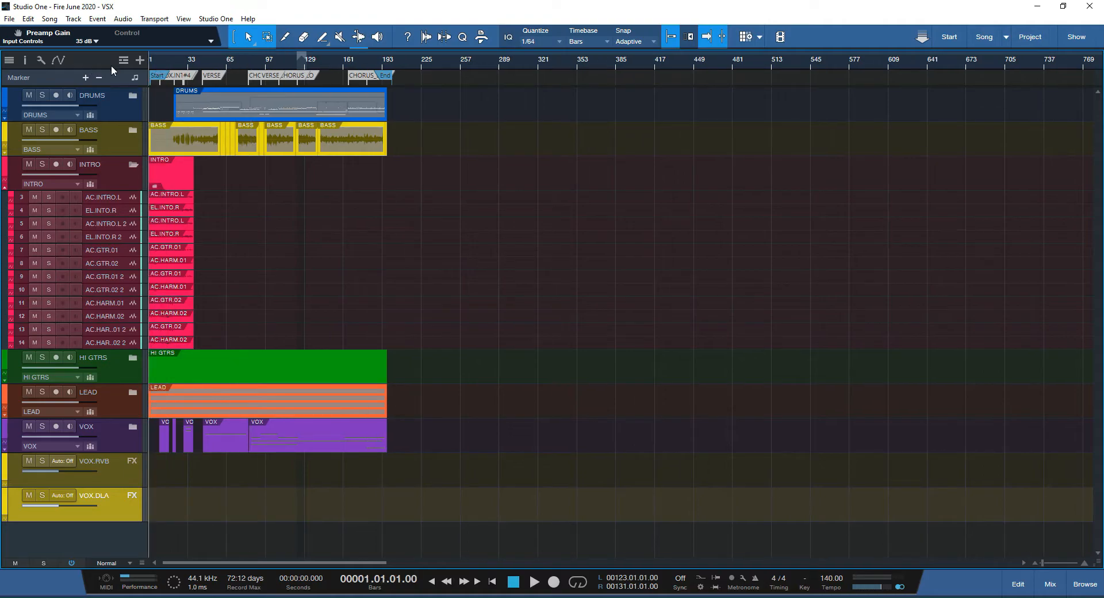
{"action": "left_click", "coordinate": [41, 165]}
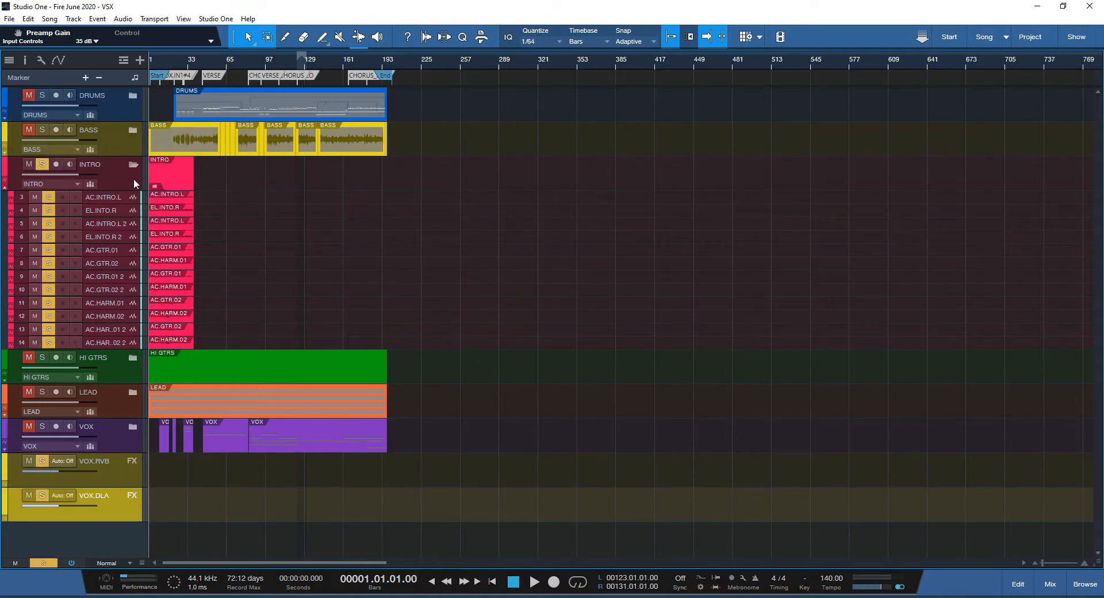
Step: Enlarge the timeline around the INTRO tracks and play the soloed intro from the start of the song
{"action": "key", "text": "e"}
{"action": "key", "text": "e"}
{"action": "key", "text": "e"}
{"action": "key", "text": "shift+e"}
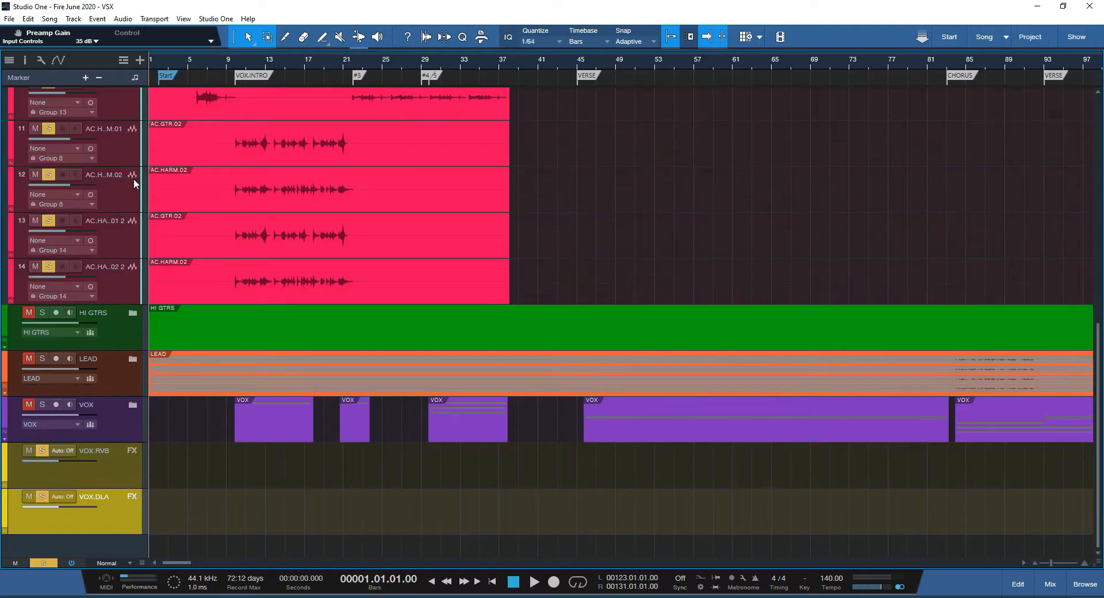
{"action": "scroll", "coordinate": [233, 247], "scroll_direction": "up", "scroll_amount": 3}
{"action": "key", "text": "shift+w"}
{"action": "scroll", "coordinate": [233, 217], "scroll_direction": "up", "scroll_amount": 1}
{"action": "key", "text": "space"}
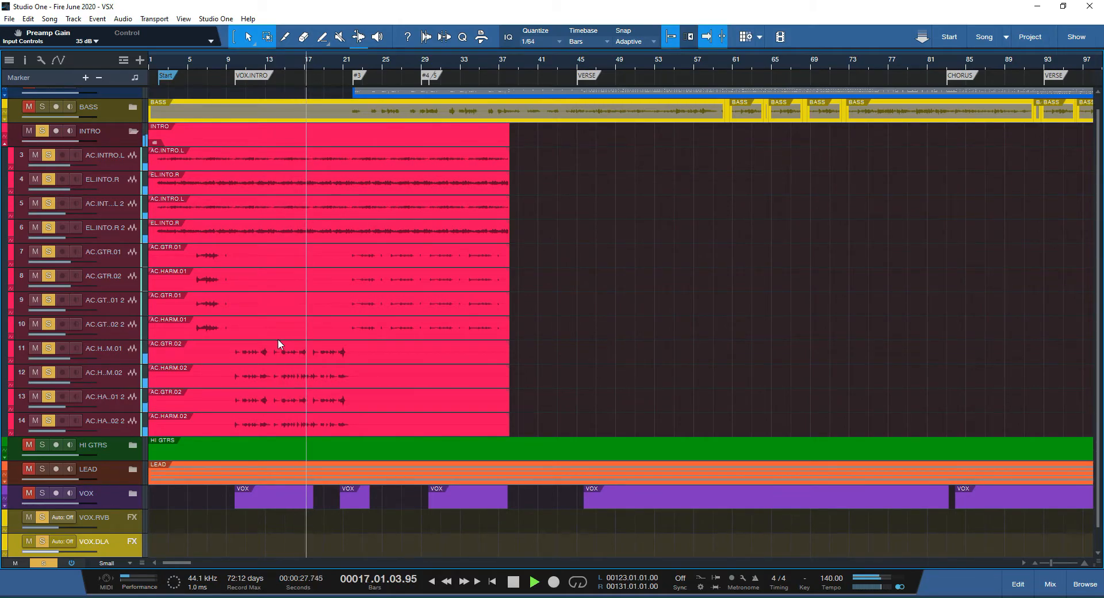
{"action": "key", "text": "space"}
Step: Place the playhead at the VOX.INTRO marker and expand the VOX folder track
{"action": "scroll", "coordinate": [279, 344], "scroll_direction": "down", "scroll_amount": 1}
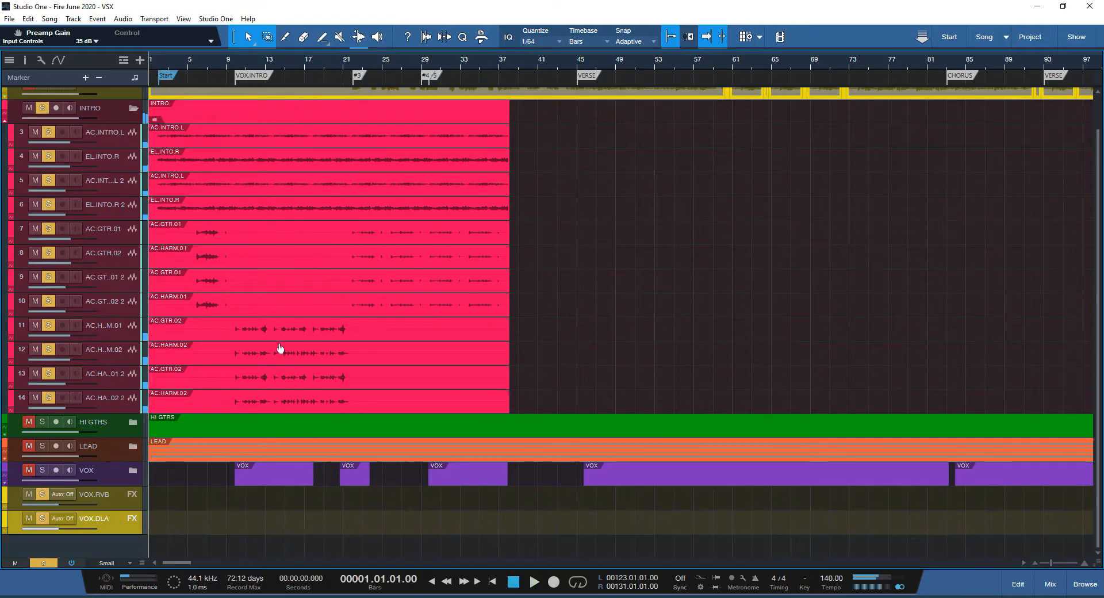
{"action": "left_click", "coordinate": [236, 65]}
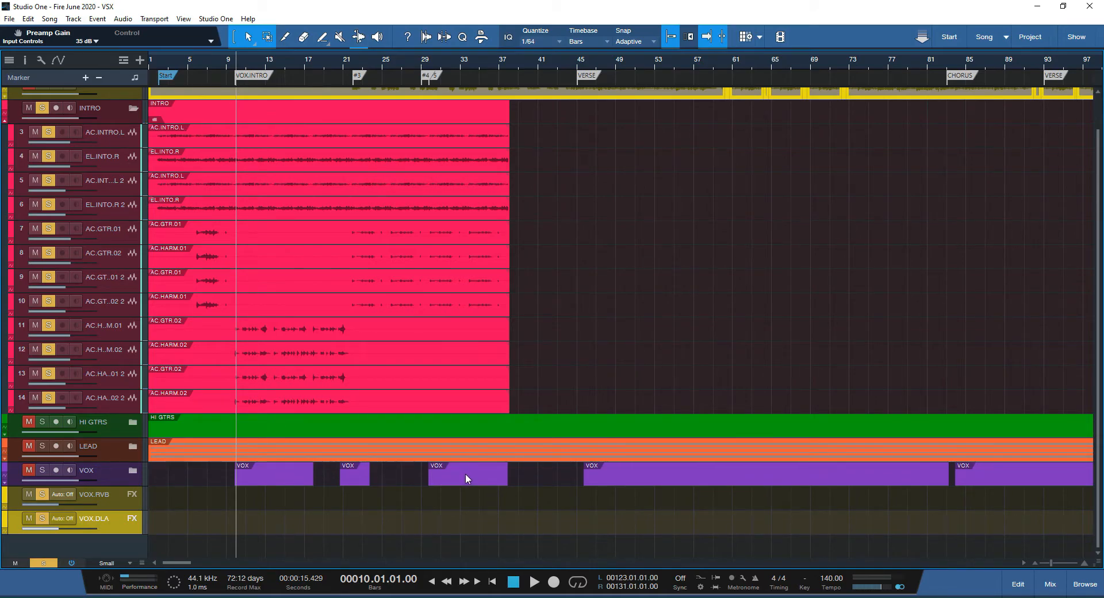
{"action": "left_click", "coordinate": [133, 471]}
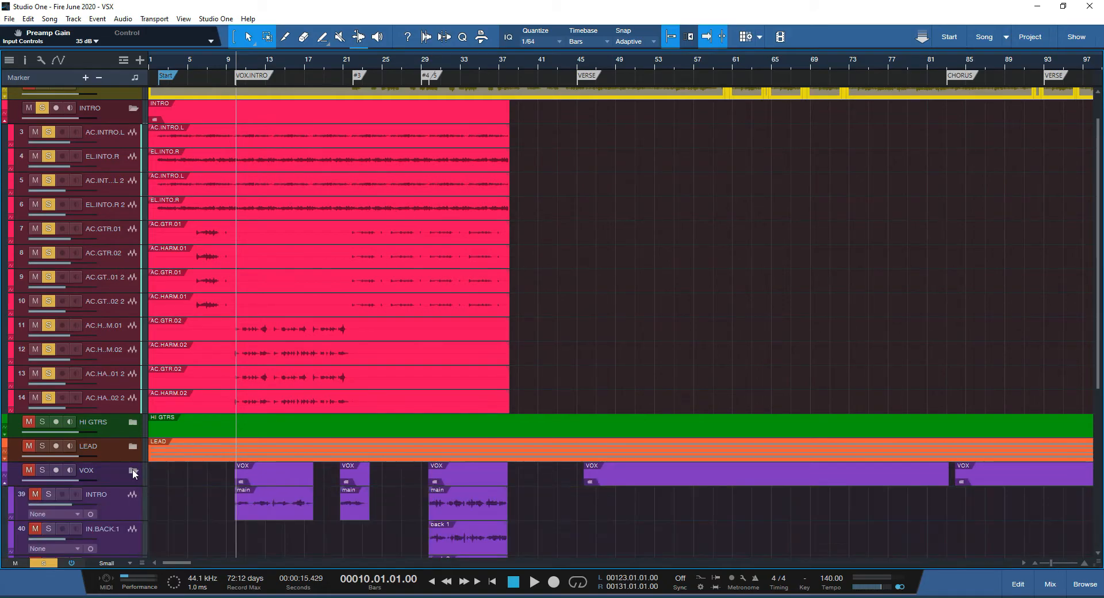
Step: In the console, hide the drum, bass, HI GTRS, LEAD, SOL.GTRS and FX channels, leaving only the INTRO and VOX channels shown
{"action": "key", "text": "F3"}
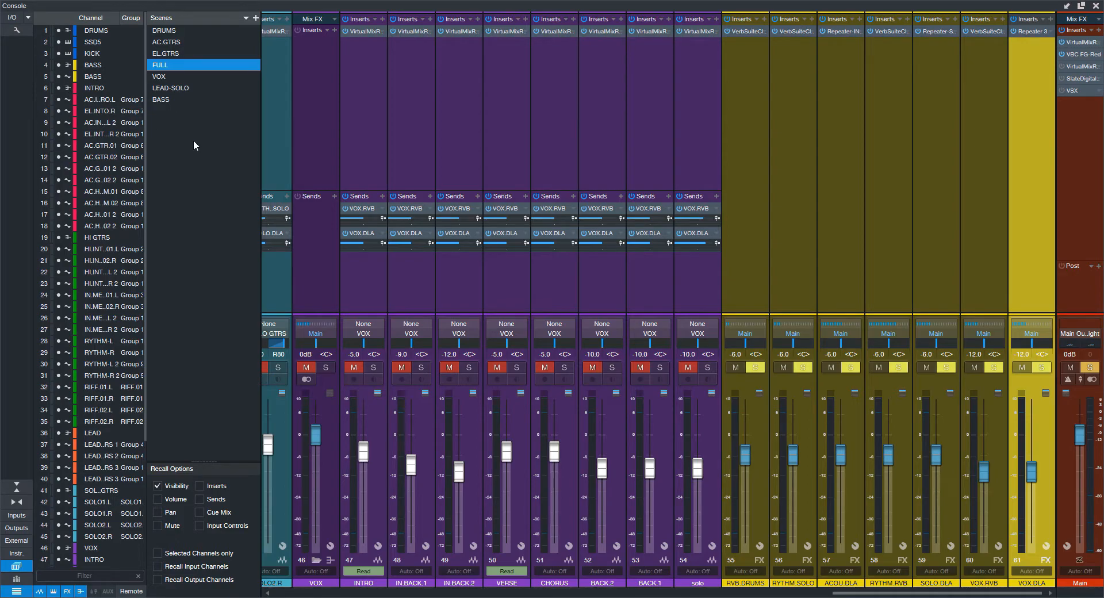
{"action": "left_click", "coordinate": [60, 76]}
{"action": "left_click_drag", "start_coordinate": [60, 76], "coordinate": [59, 30]}
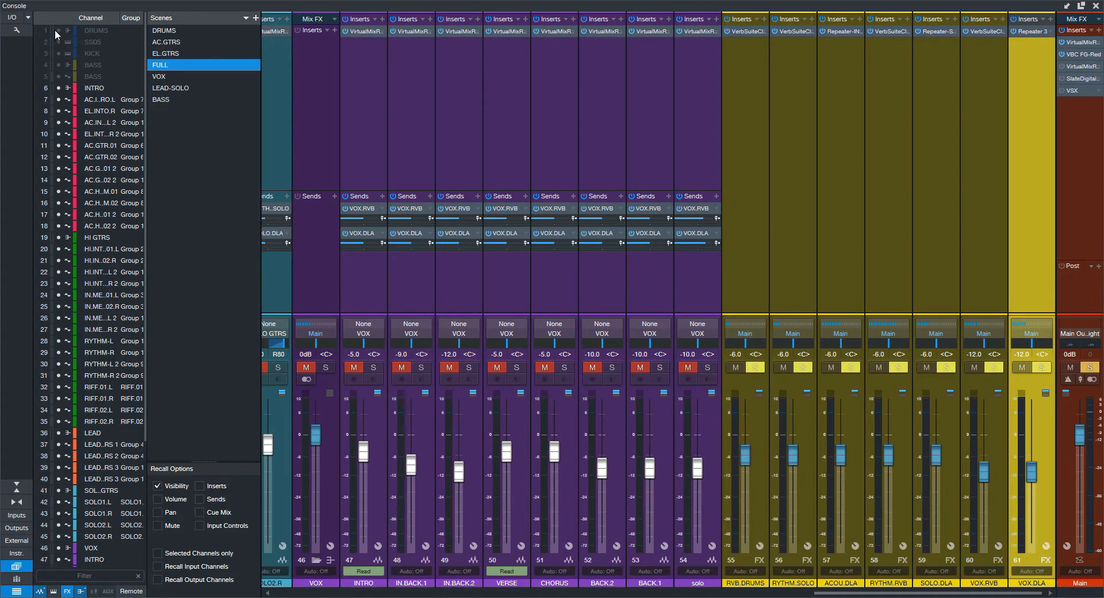
{"action": "left_click_drag", "start_coordinate": [58, 238], "coordinate": [59, 539]}
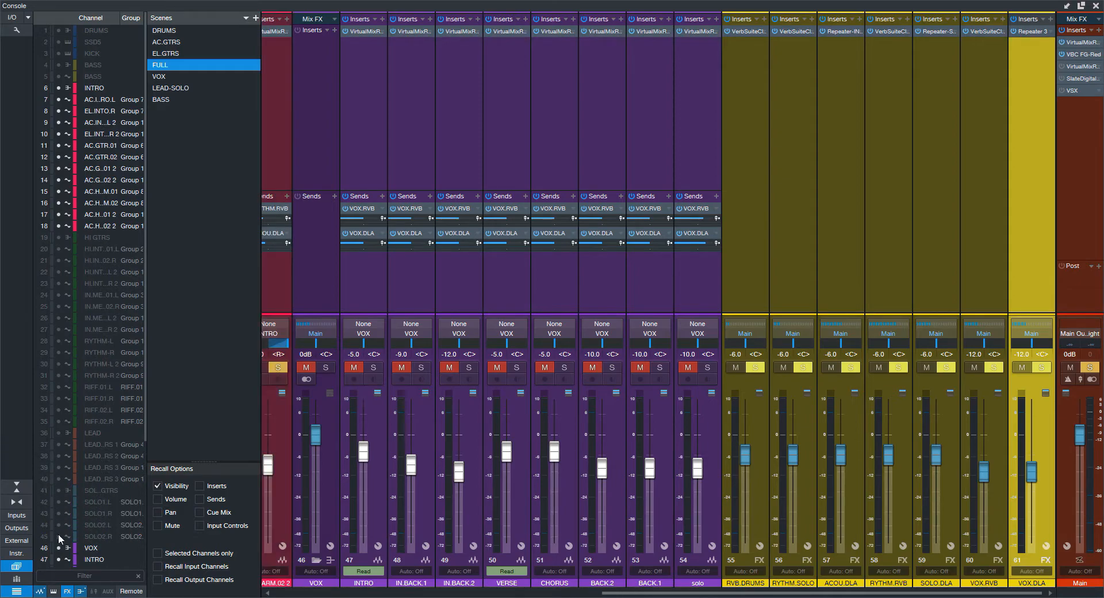
{"action": "scroll", "coordinate": [100, 362], "scroll_direction": "down", "scroll_amount": 5}
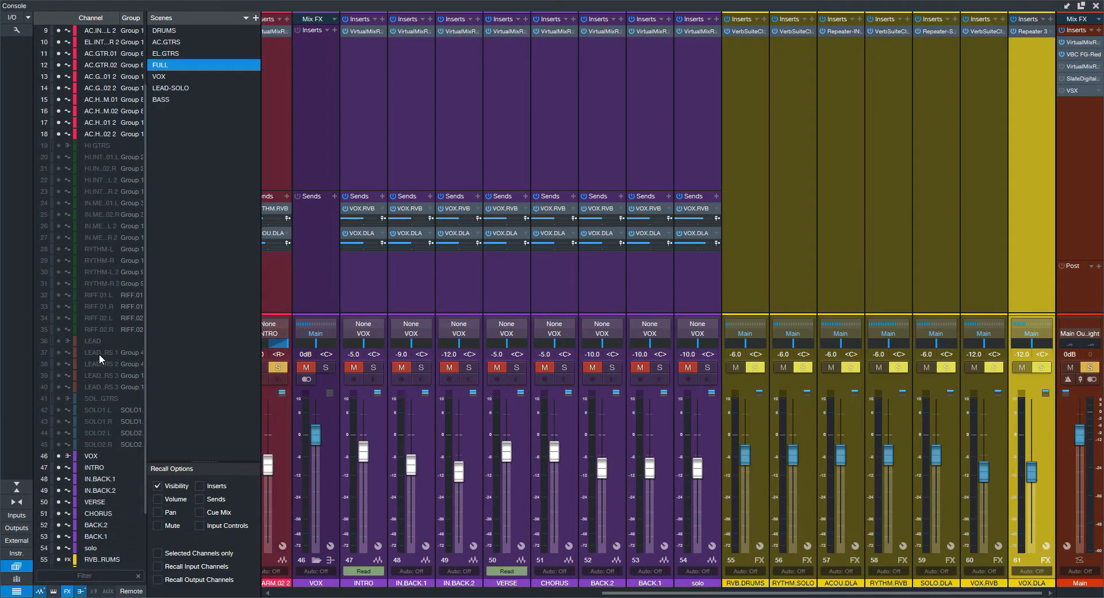
{"action": "left_click_drag", "start_coordinate": [58, 492], "coordinate": [62, 573]}
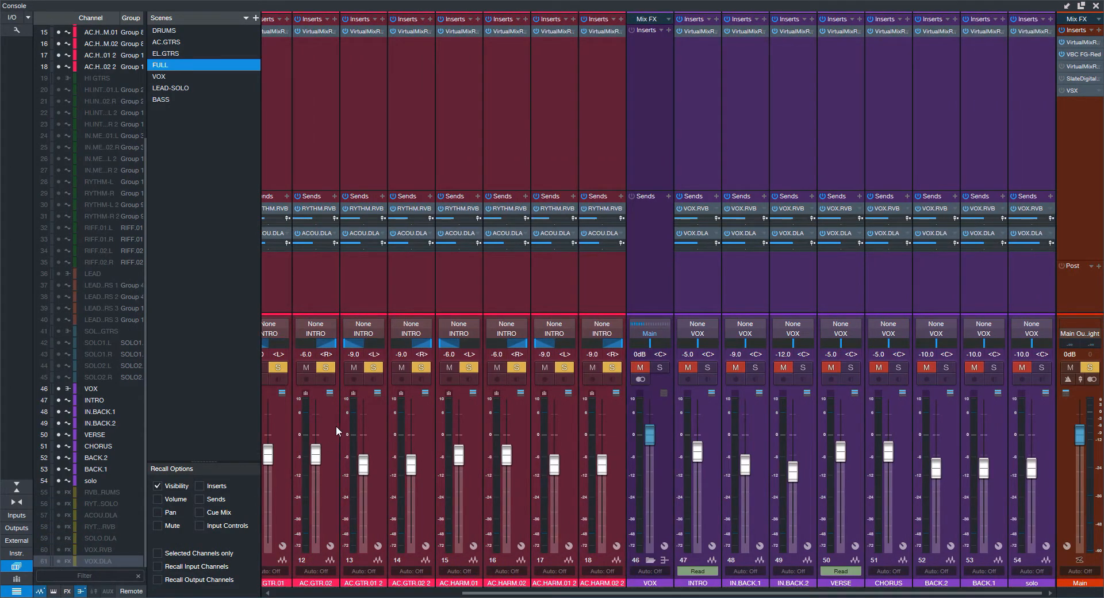
Step: Review the INTRO and VOX channel strips and the channel list's visibility settings in the console
{"action": "left_click_drag", "start_coordinate": [472, 594], "coordinate": [283, 595]}
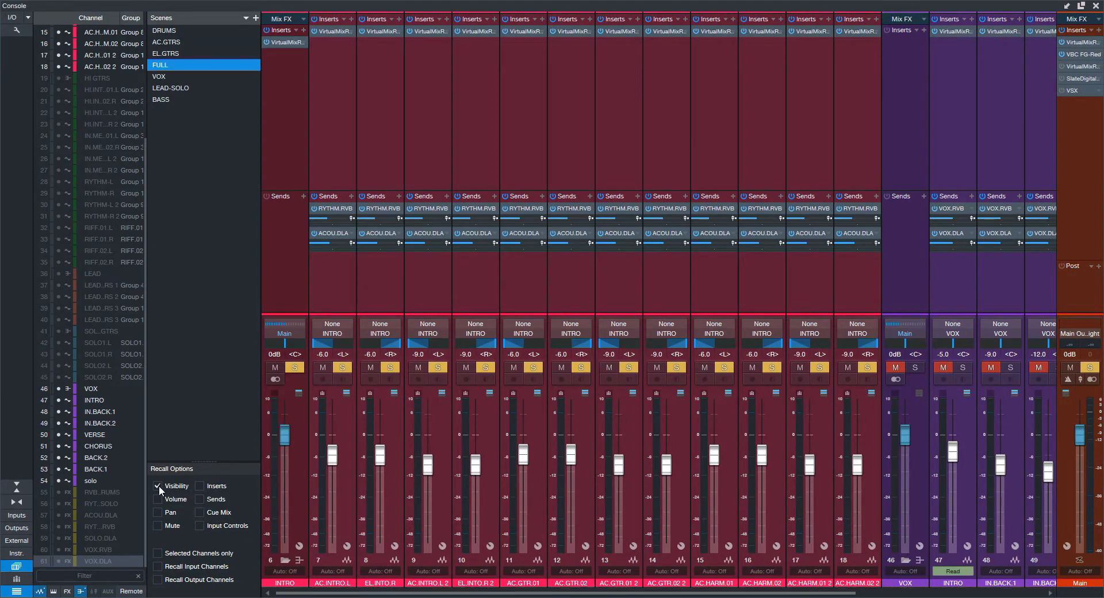
{"action": "left_click_drag", "start_coordinate": [337, 594], "coordinate": [509, 593]}
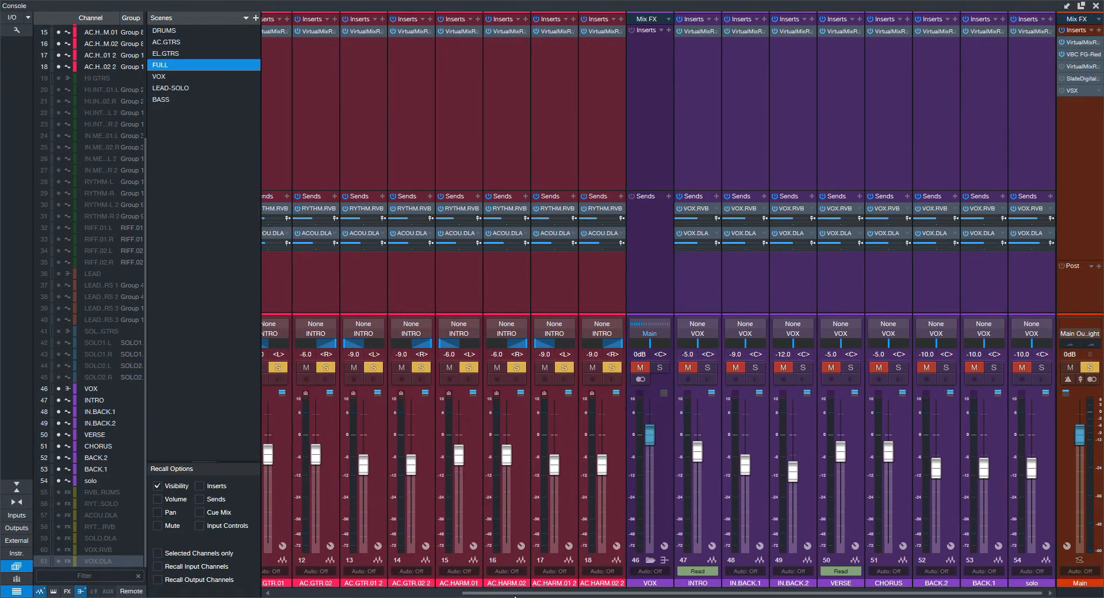
{"action": "left_click_drag", "start_coordinate": [566, 593], "coordinate": [343, 593]}
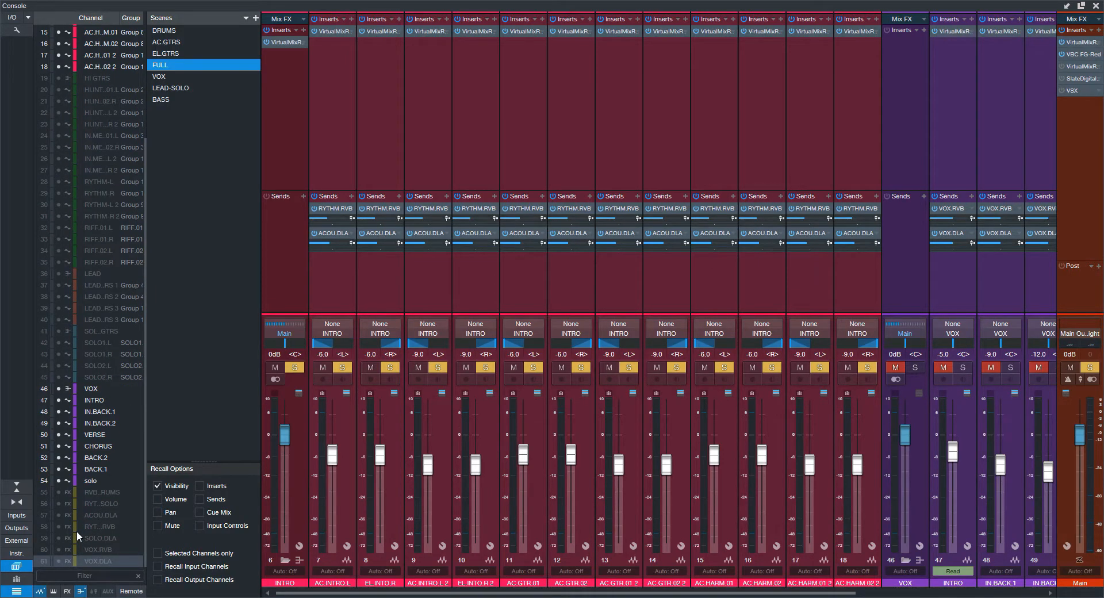
{"action": "scroll", "coordinate": [98, 434], "scroll_direction": "up", "scroll_amount": 2}
{"action": "scroll", "coordinate": [99, 434], "scroll_direction": "up", "scroll_amount": 1}
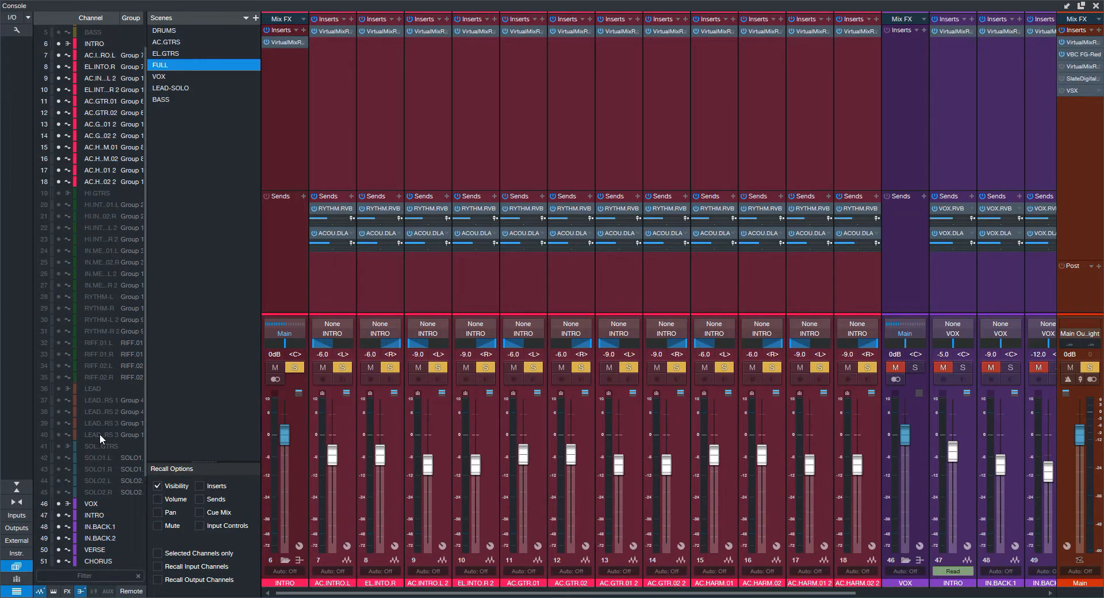
{"action": "scroll", "coordinate": [99, 434], "scroll_direction": "up", "scroll_amount": 1}
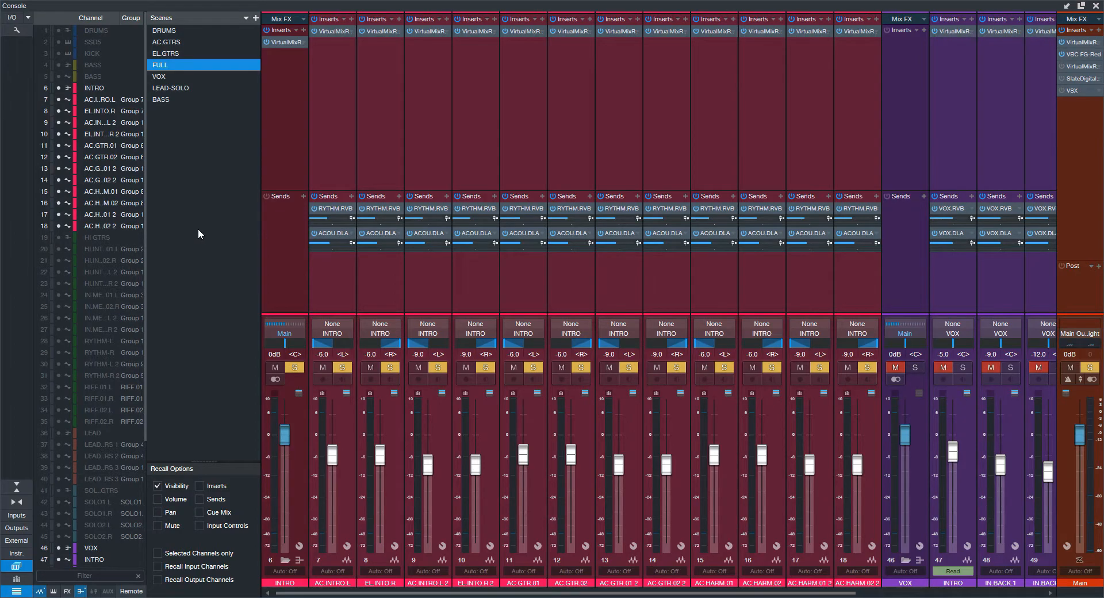
{"action": "mouse_move", "coordinate": [370, 592]}
{"action": "left_mouse_down"}
{"action": "mouse_move", "coordinate": [582, 592]}
{"action": "mouse_move", "coordinate": [369, 590]}
{"action": "left_mouse_up"}
Step: Save the current console channel visibility as a new scene named INTRO SCENE
{"action": "left_click", "coordinate": [256, 18]}
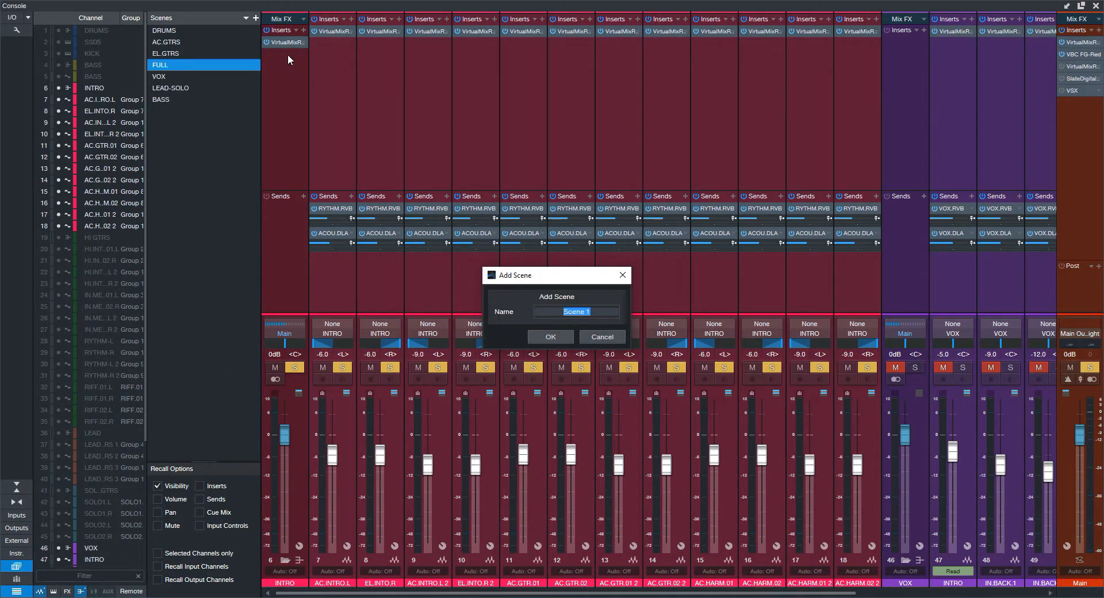
{"action": "type", "text": "INTRO"}
{"action": "type", "text": " SXE"}
{"action": "key", "text": "BackSpace"}
{"action": "key", "text": "BackSpace"}
{"action": "type", "text": "CENE"}
{"action": "left_click", "coordinate": [554, 337]}
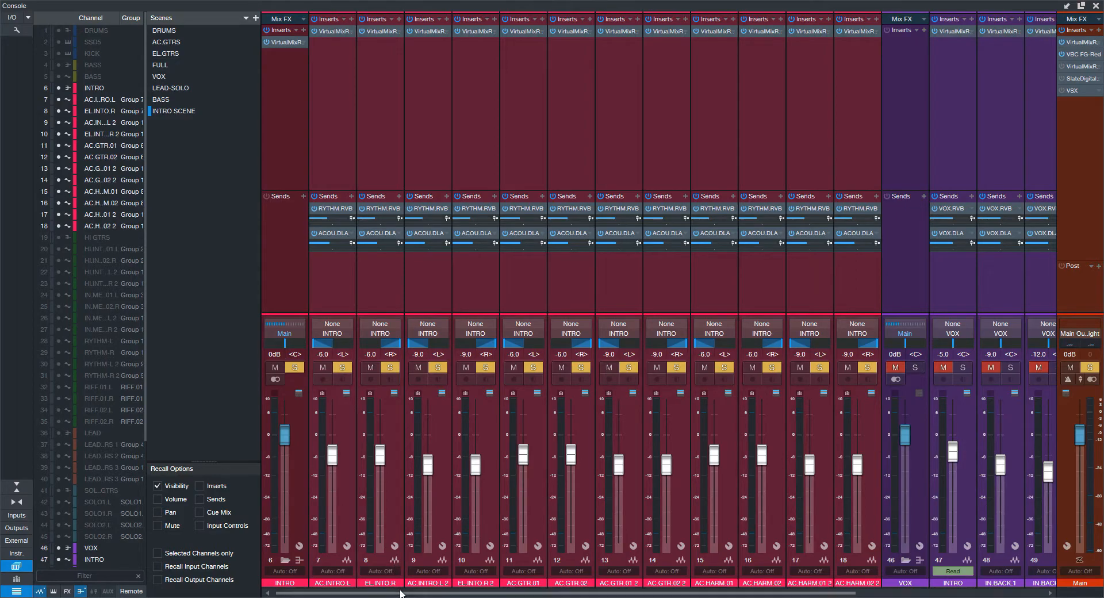
Step: Look through the INTRO and VOX channel strips in the console and play the song in the arrangement before returning to the console
{"action": "left_click_drag", "start_coordinate": [402, 592], "coordinate": [603, 596]}
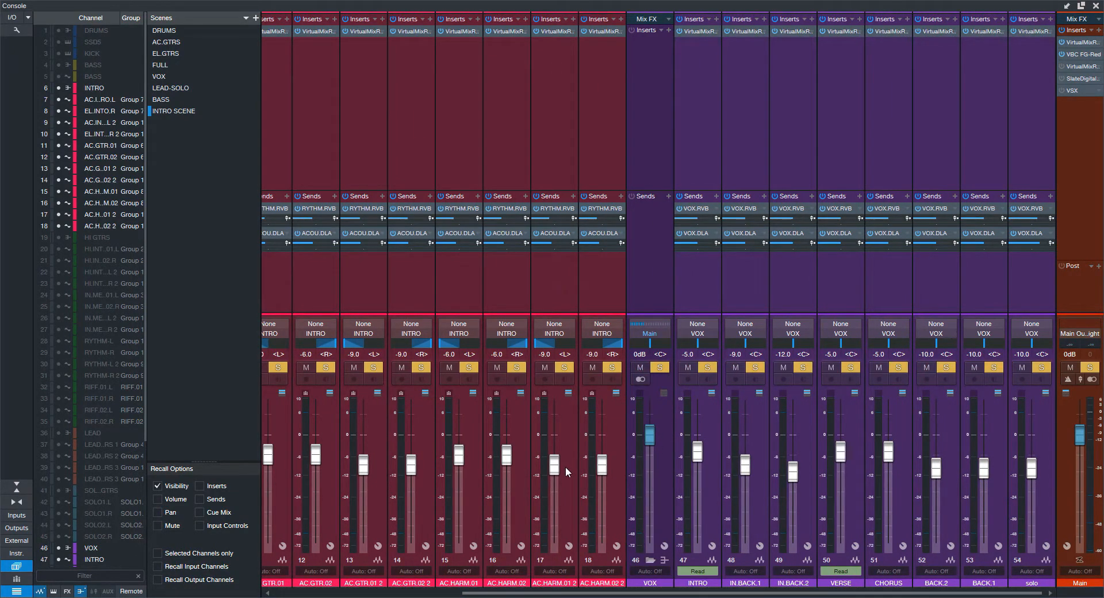
{"action": "left_click_drag", "start_coordinate": [697, 596], "coordinate": [477, 594]}
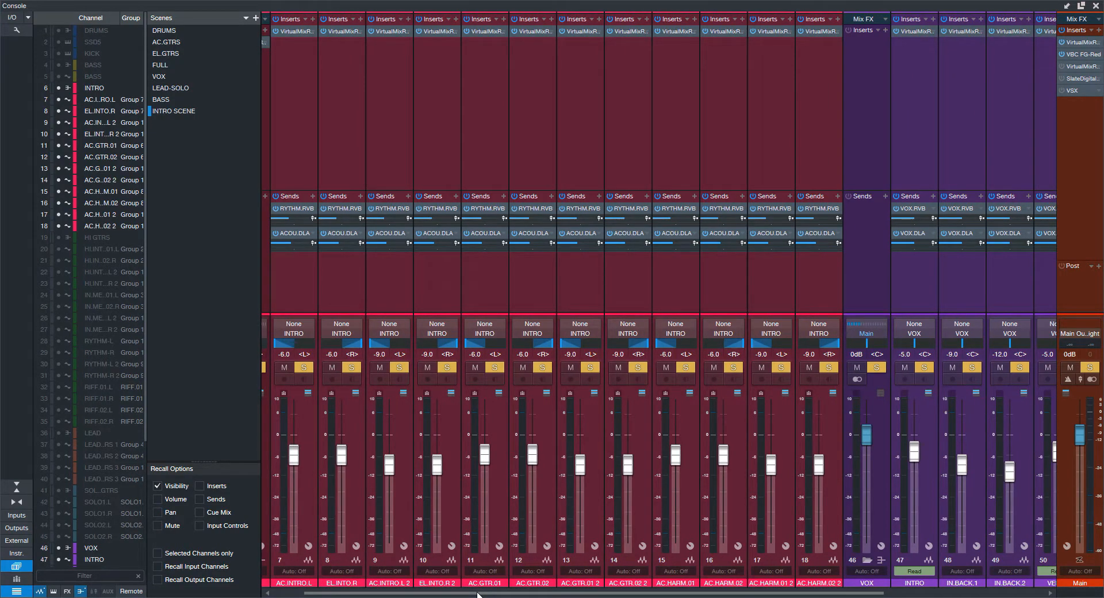
{"action": "left_click_drag", "start_coordinate": [478, 595], "coordinate": [468, 596]}
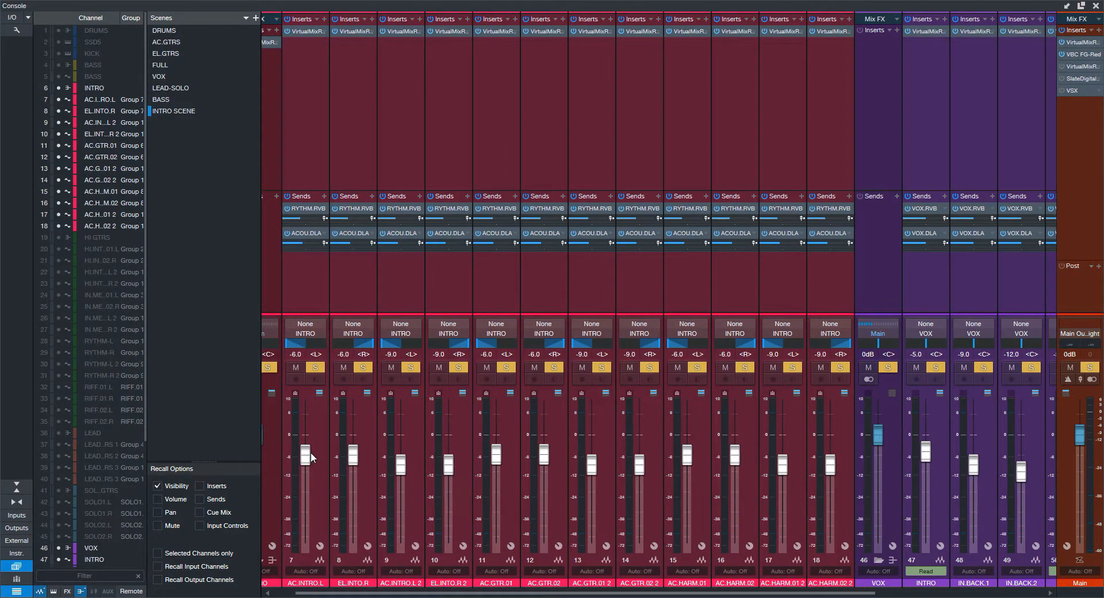
{"action": "key", "text": "F3"}
{"action": "key", "text": "space"}
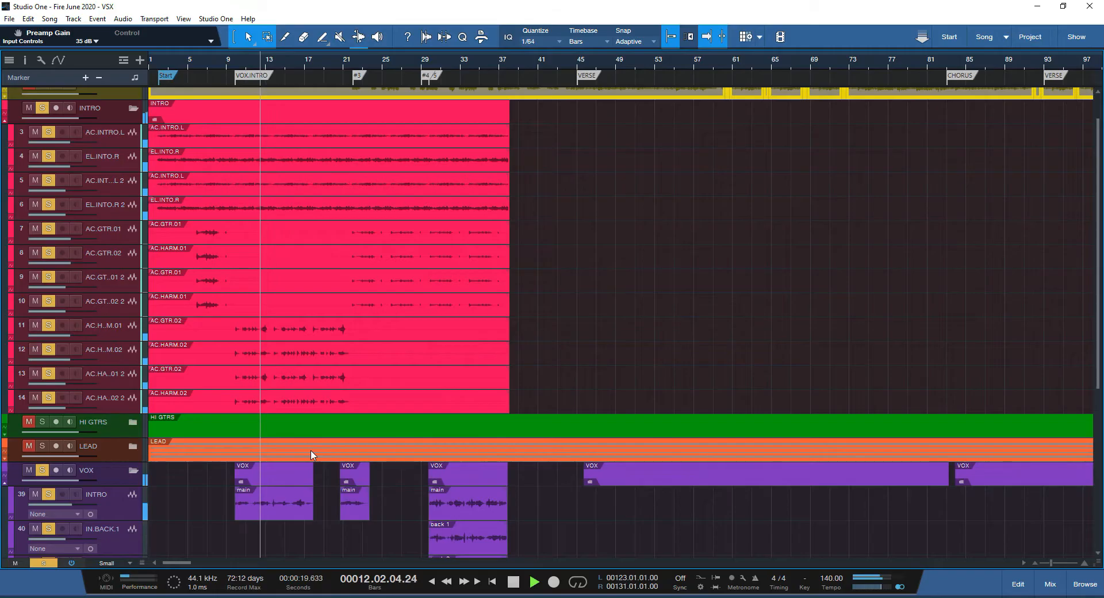
{"action": "key", "text": "F3"}
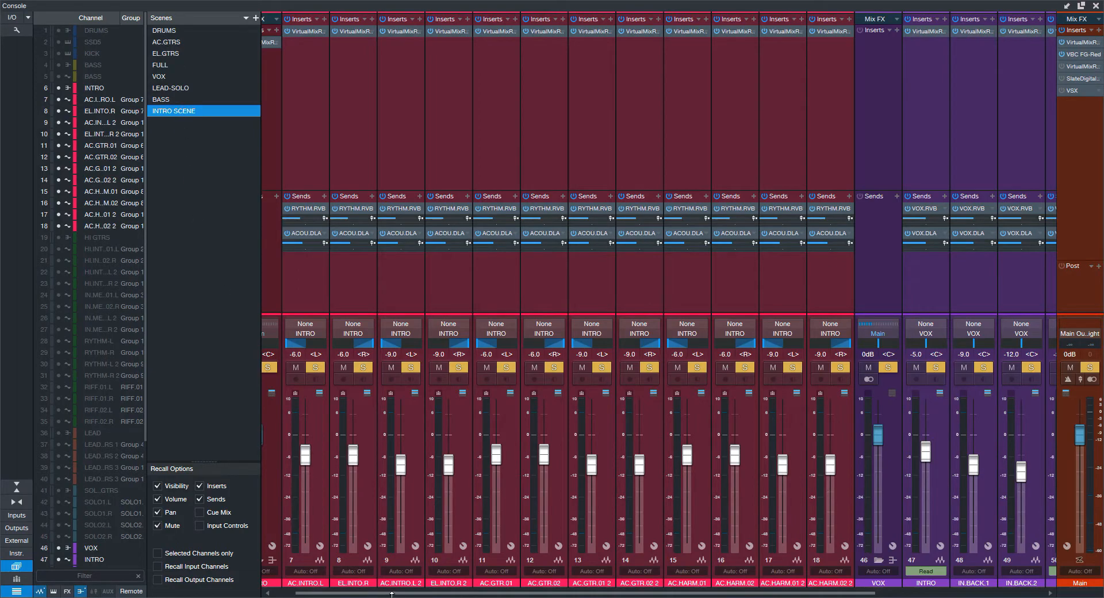
Step: Review the INTRO and VOX channels in the console and update INTRO SCENE with the current console settings
{"action": "left_click_drag", "start_coordinate": [394, 594], "coordinate": [367, 596]}
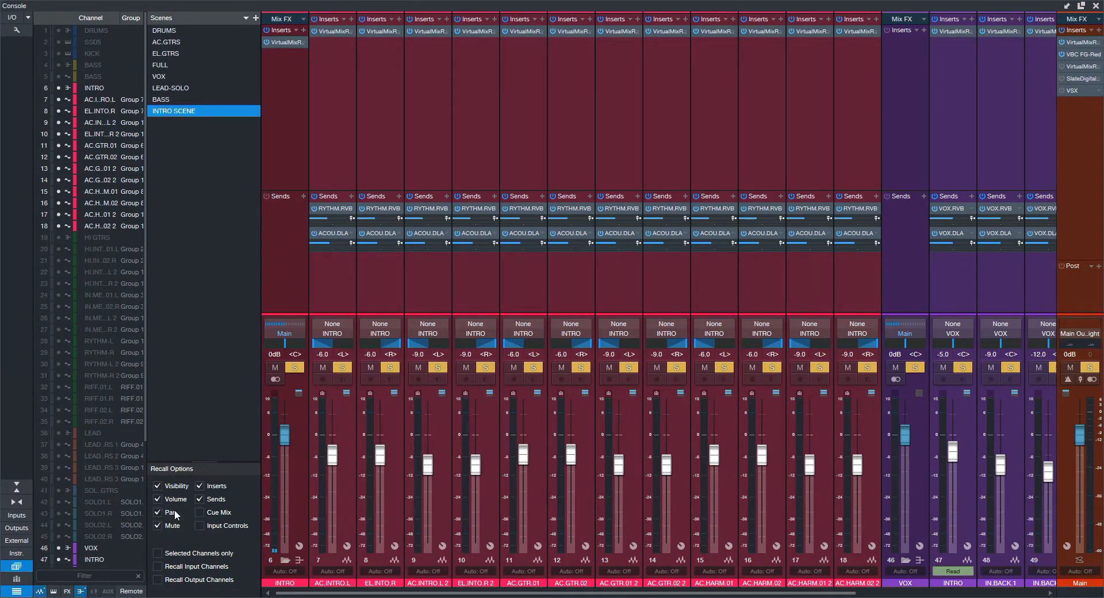
{"action": "left_click_drag", "start_coordinate": [707, 594], "coordinate": [968, 558]}
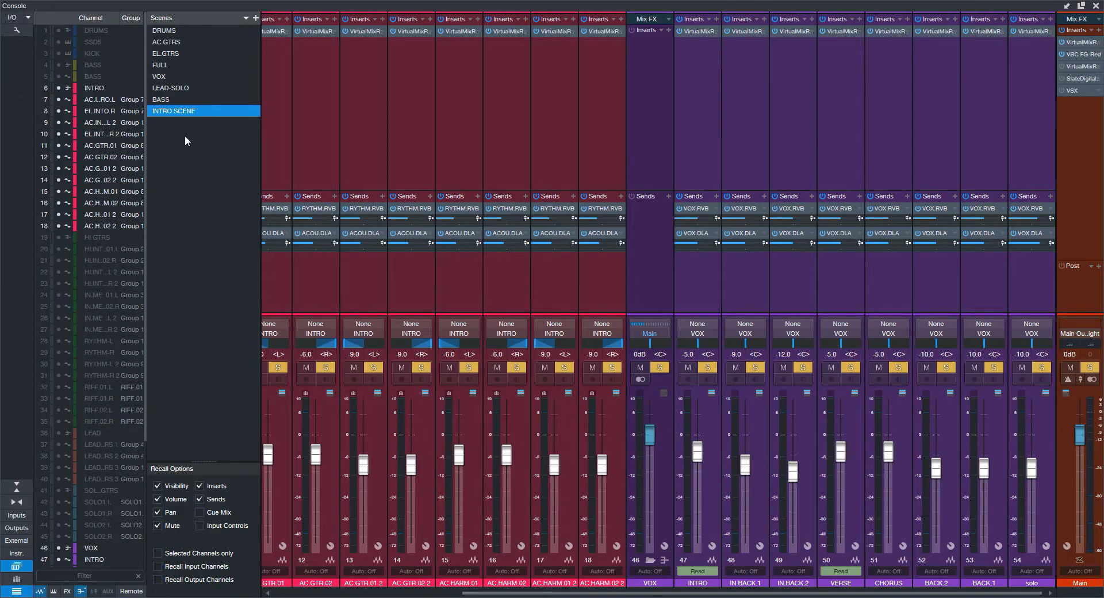
{"action": "right_click", "coordinate": [181, 113]}
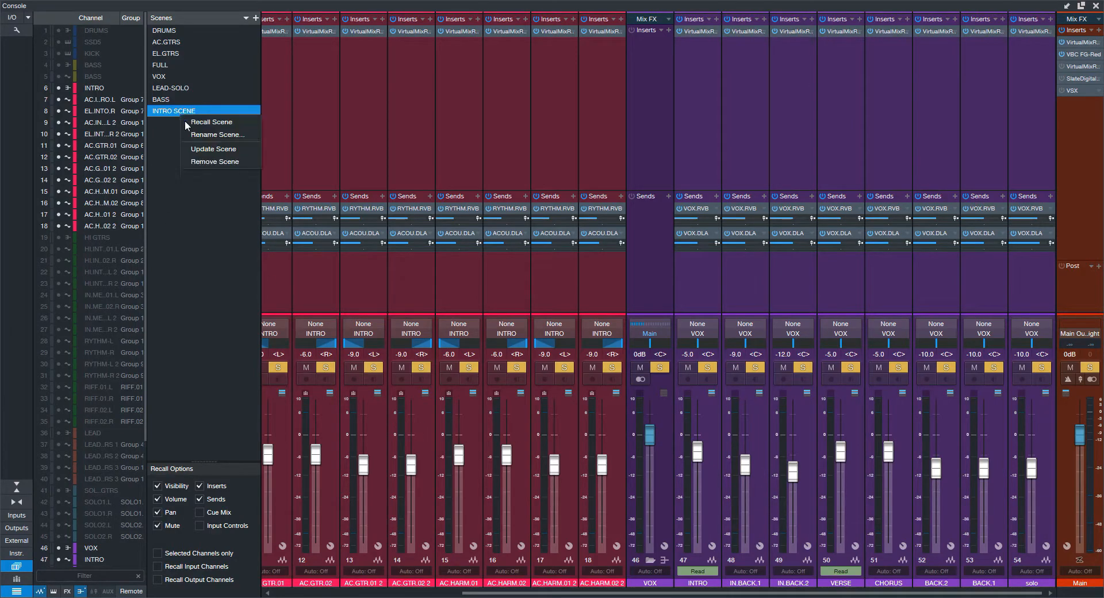
{"action": "left_click", "coordinate": [197, 150]}
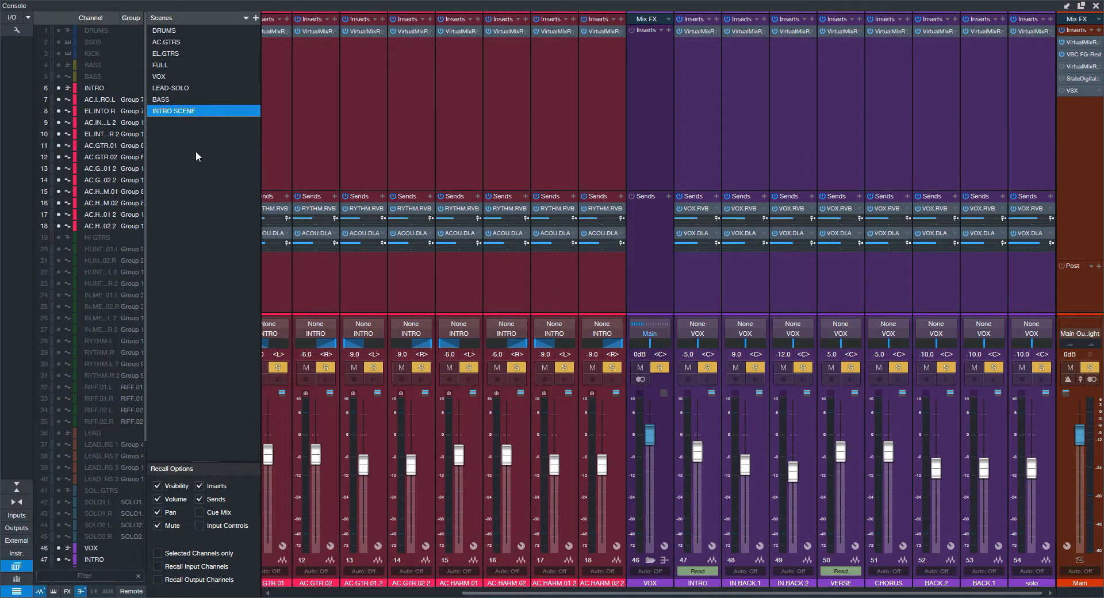
{"action": "right_click", "coordinate": [169, 116]}
{"action": "left_click", "coordinate": [161, 158]}
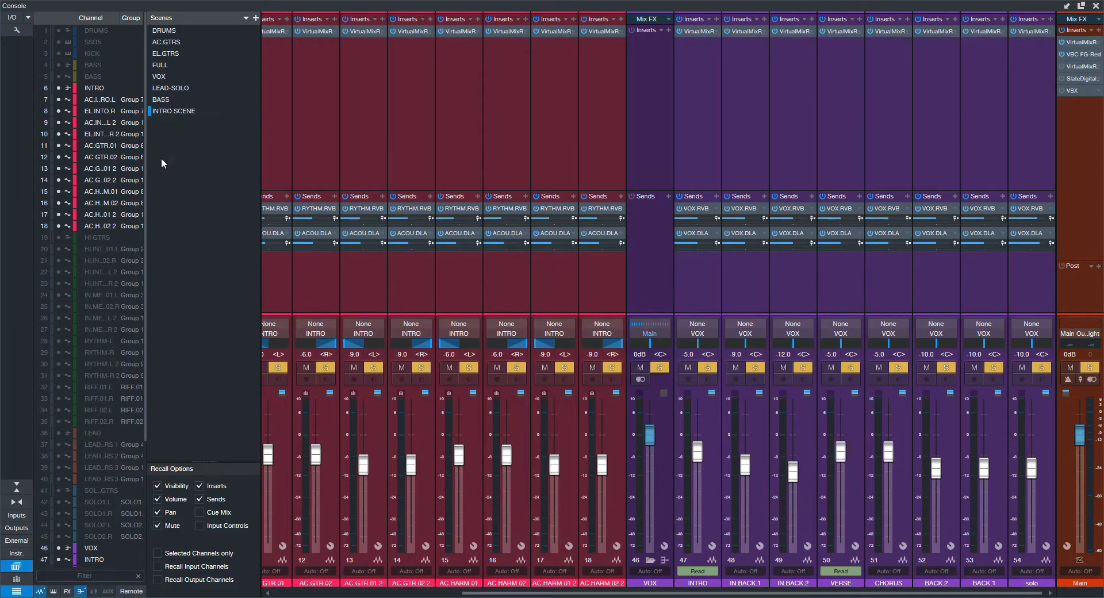
Step: Save the current console state as an additional scene named INTRO SCENE VOX2
{"action": "left_click", "coordinate": [185, 113]}
{"action": "left_click", "coordinate": [256, 18]}
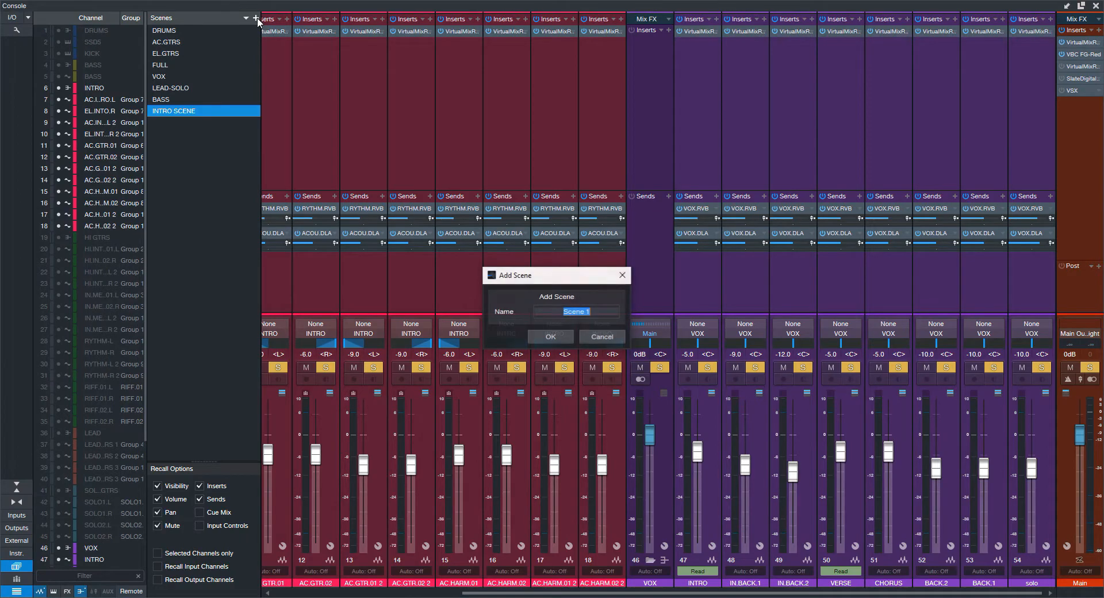
{"action": "type", "text": "INTRO SCENE"}
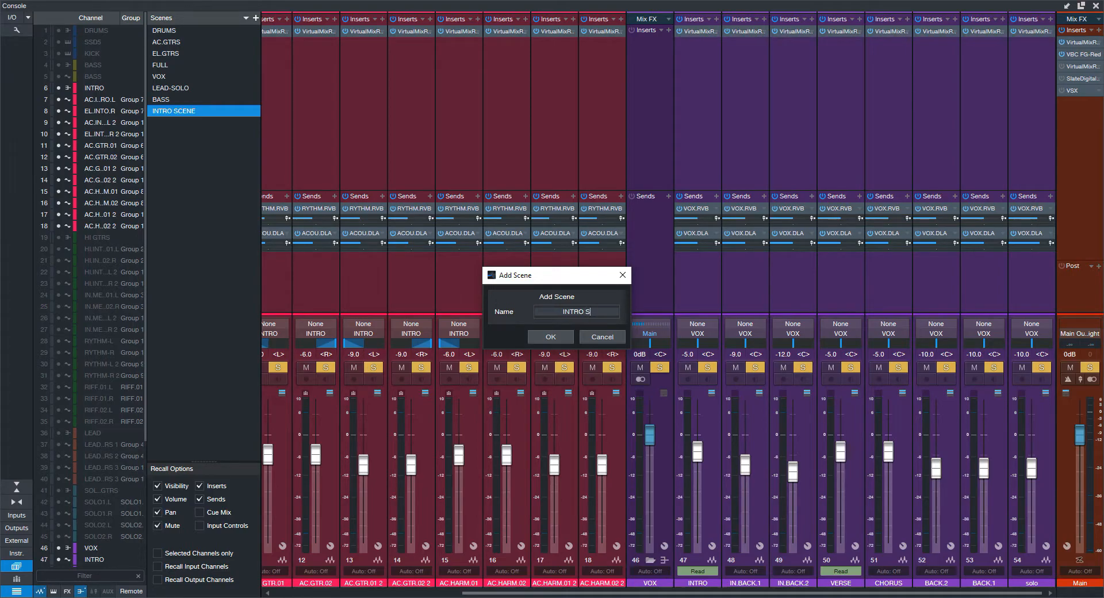
{"action": "type", "text": " VOX2"}
{"action": "key", "text": "Return"}
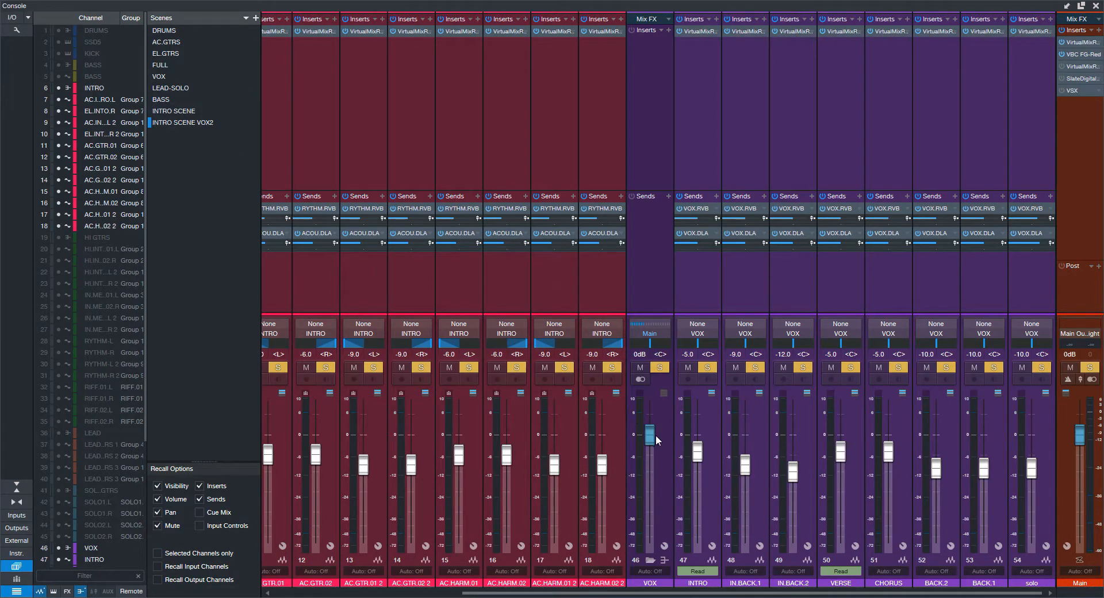
Step: Lower the VOX channel fader to -12.0 dB and update the INTRO SCENE VOX2 scene with that level
{"action": "left_click_drag", "start_coordinate": [651, 438], "coordinate": [652, 449]}
{"action": "left_click_drag", "start_coordinate": [653, 491], "coordinate": [648, 518]}
{"action": "right_click", "coordinate": [207, 125]}
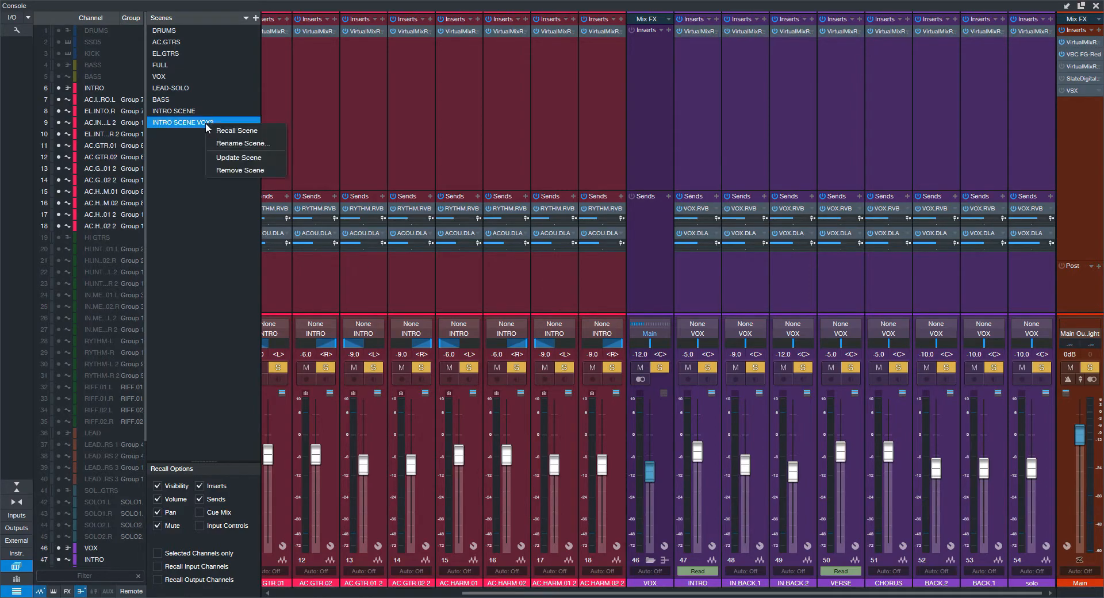
{"action": "left_click", "coordinate": [220, 160]}
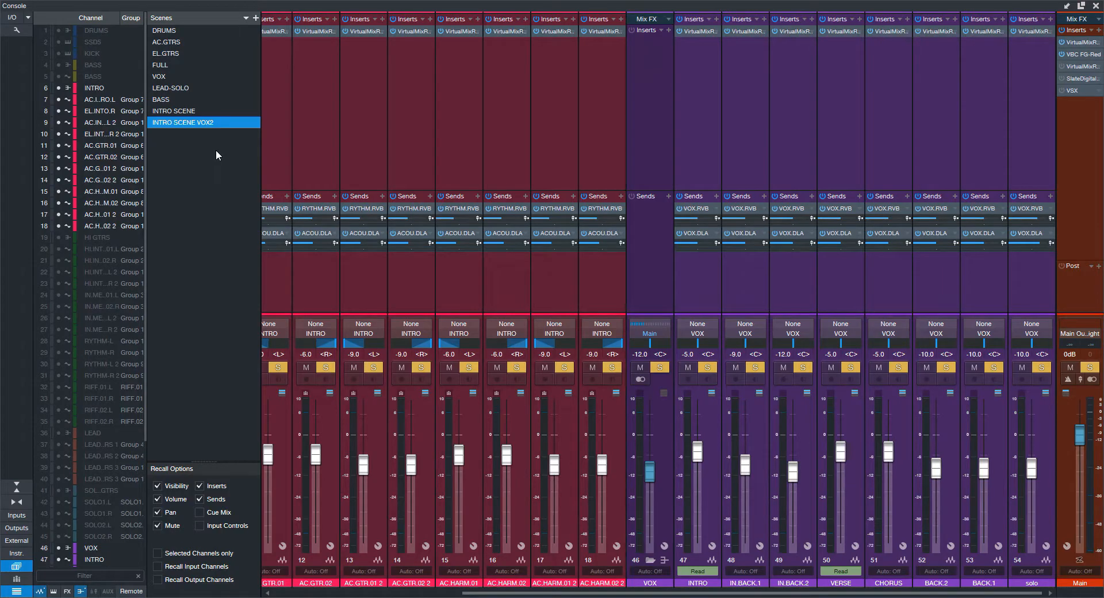
Step: Recall INTRO SCENE, INTRO SCENE VOX2 and INTRO SCENE again to compare the VOX channel's level between them
{"action": "key", "text": "F3"}
{"action": "key", "text": "F3"}
{"action": "left_click", "coordinate": [199, 111]}
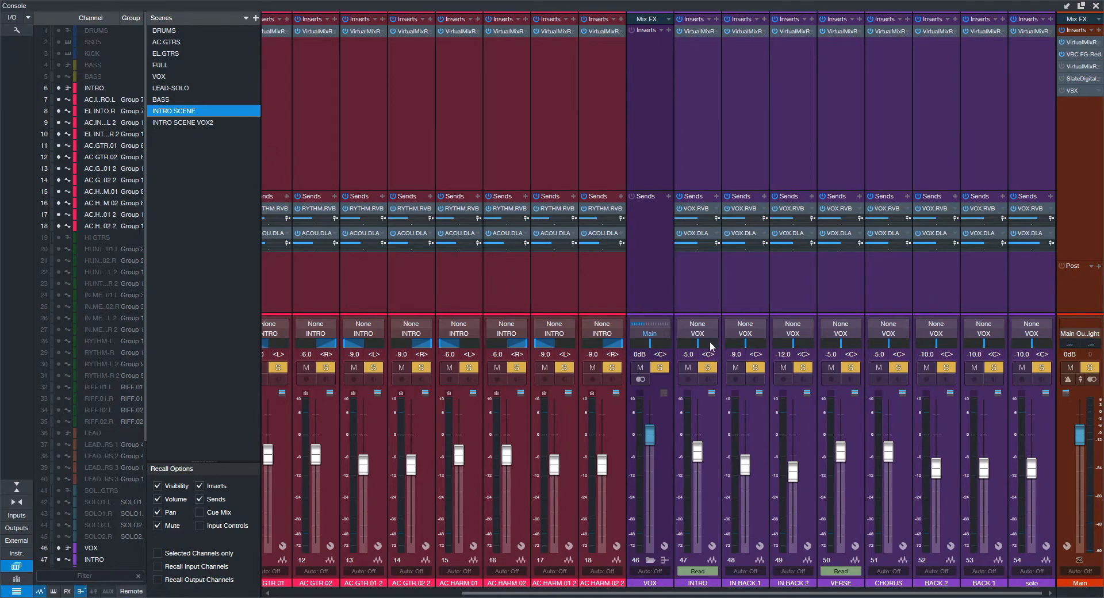
{"action": "left_click", "coordinate": [658, 288]}
{"action": "double_click", "coordinate": [183, 123]}
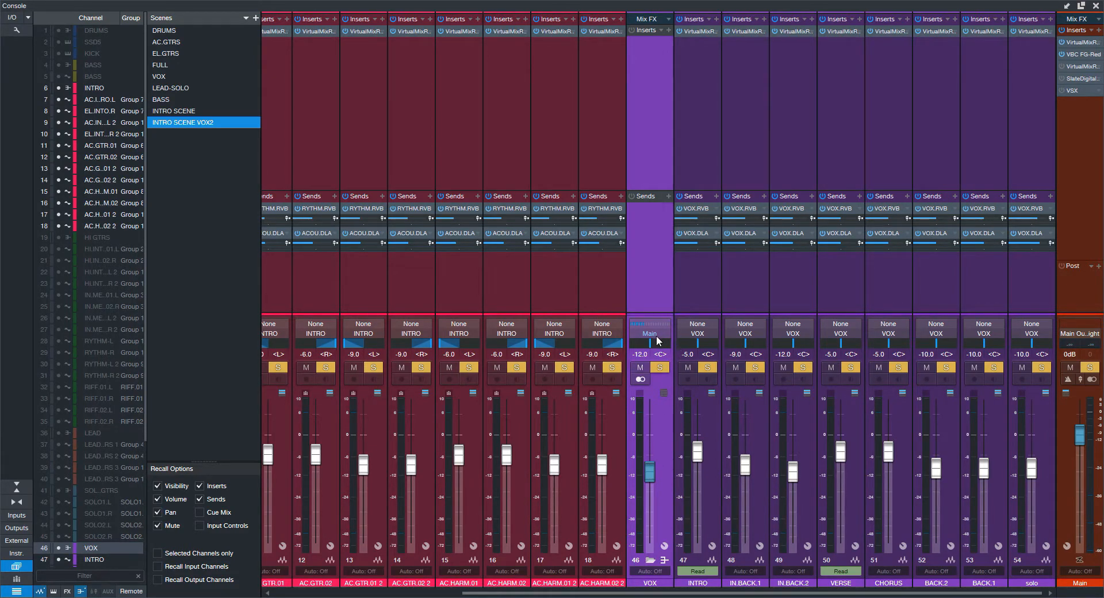
{"action": "left_click", "coordinate": [177, 110]}
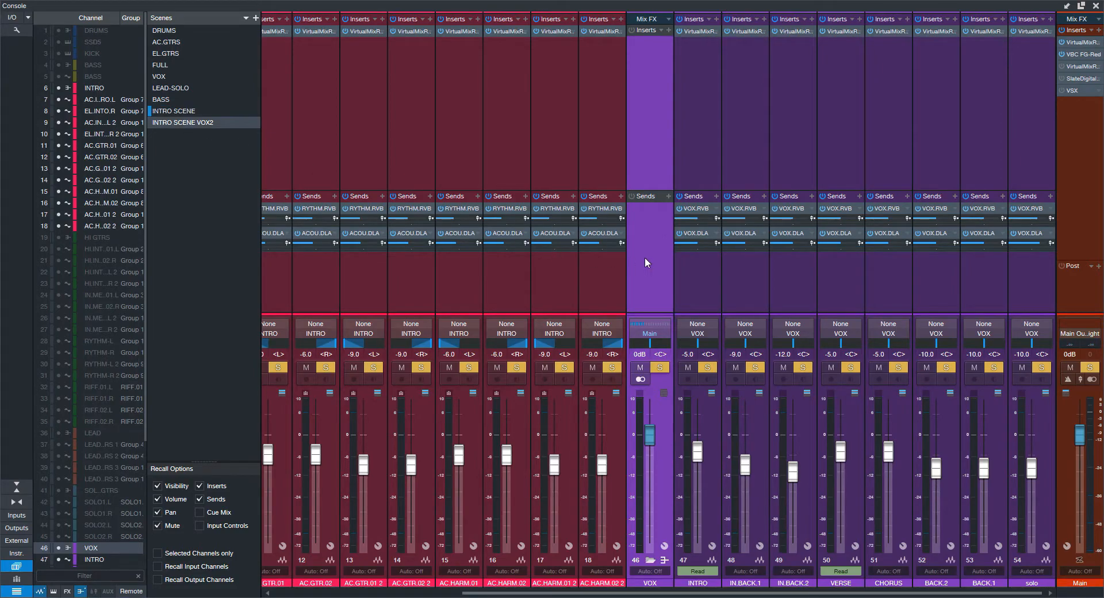
Step: Limit the scene recall options to Visibility only and remove the INTRO SCENE VOX2 scene
{"action": "left_click", "coordinate": [200, 486]}
{"action": "left_click", "coordinate": [199, 499]}
{"action": "left_click", "coordinate": [157, 524]}
{"action": "right_click", "coordinate": [174, 122]}
{"action": "left_click", "coordinate": [191, 167]}
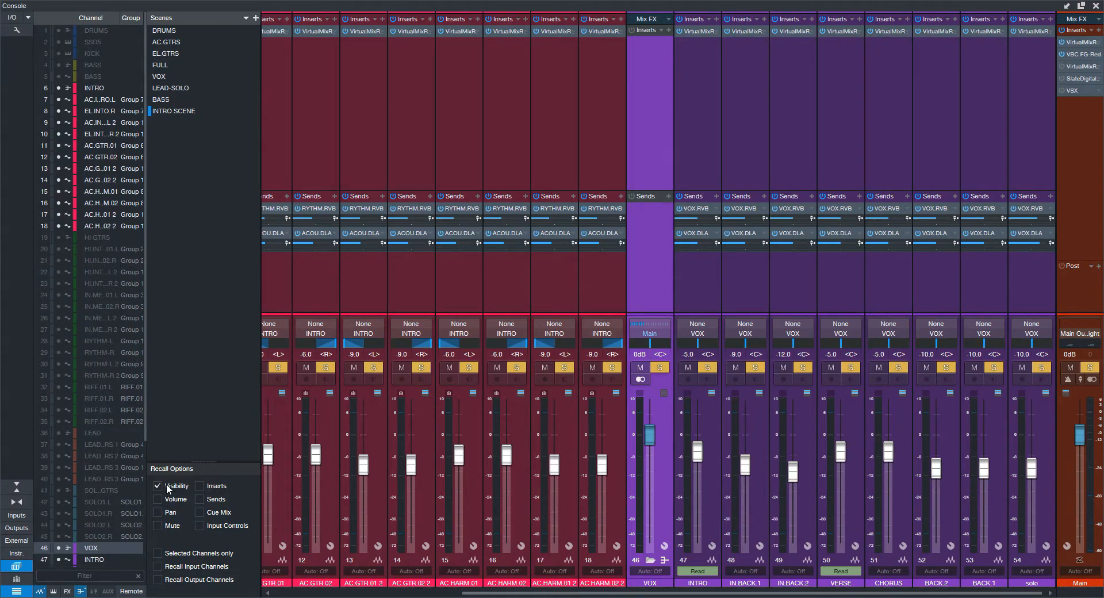
Step: Update INTRO SCENE with Visibility as the only recall option
{"action": "right_click", "coordinate": [169, 112]}
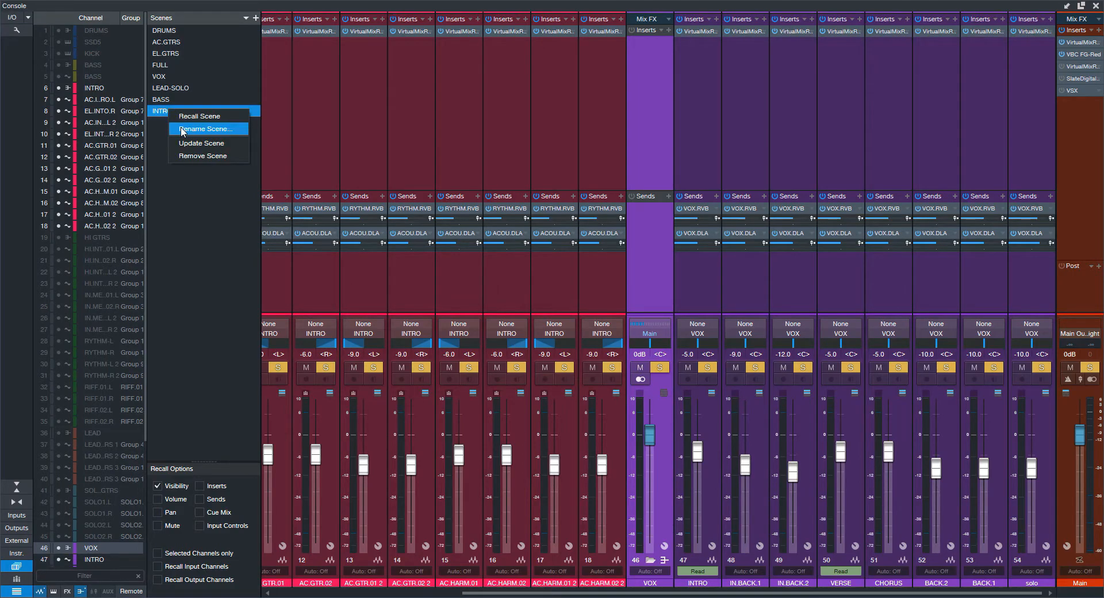
{"action": "left_click", "coordinate": [189, 144]}
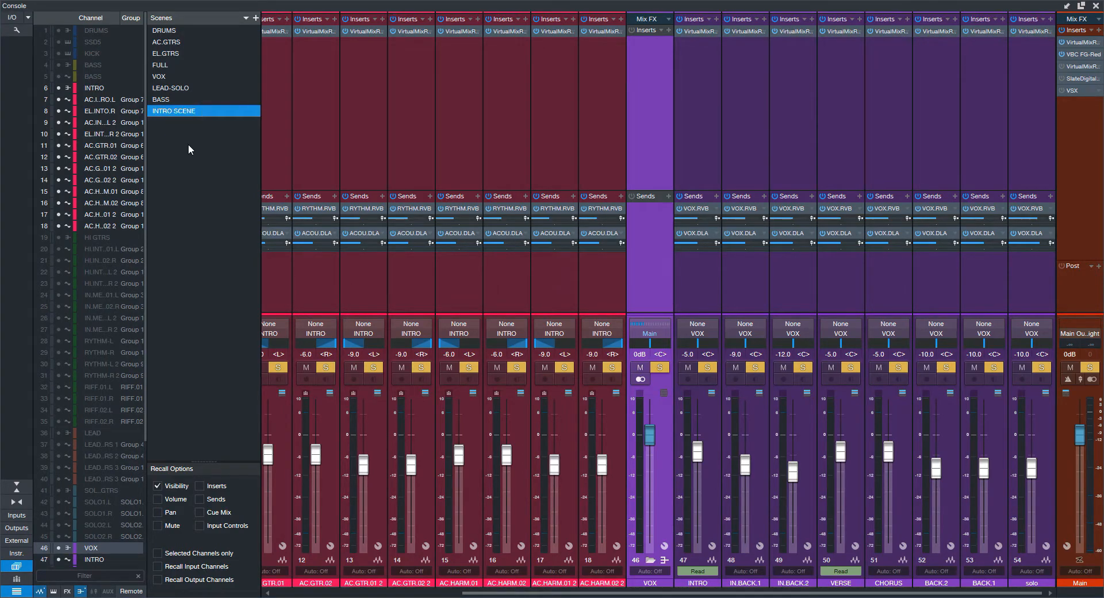
{"action": "left_click_drag", "start_coordinate": [480, 593], "coordinate": [281, 593]}
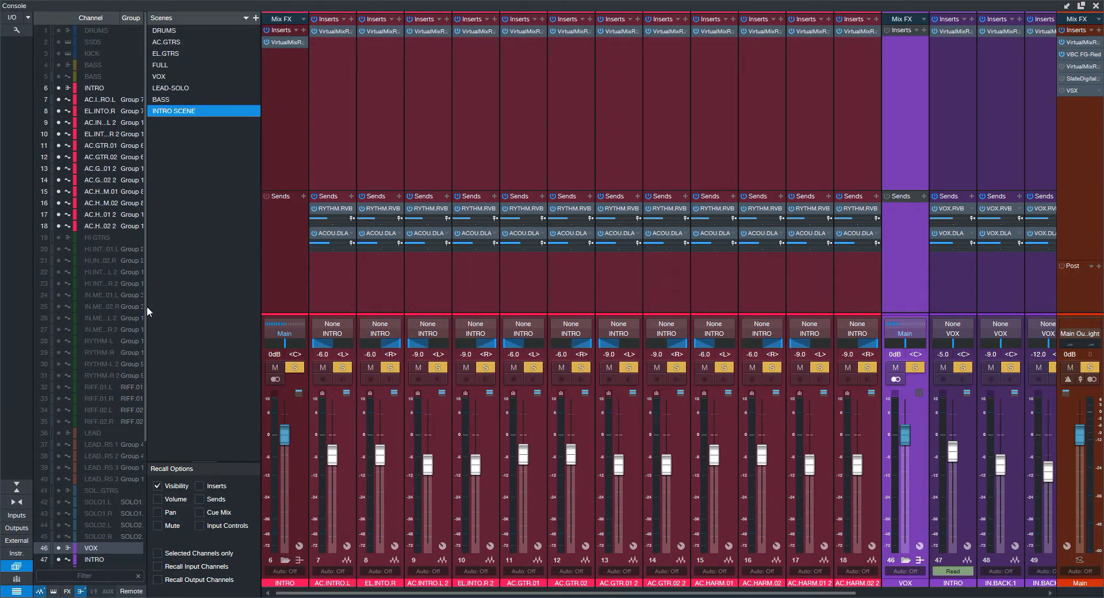
Step: Recall the DRUMS, AC.GTRS, EL.GTRS, FULL, VOX, LEAD-SOLO and BASS scenes in turn to view each one's visible channels
{"action": "left_click", "coordinate": [184, 29]}
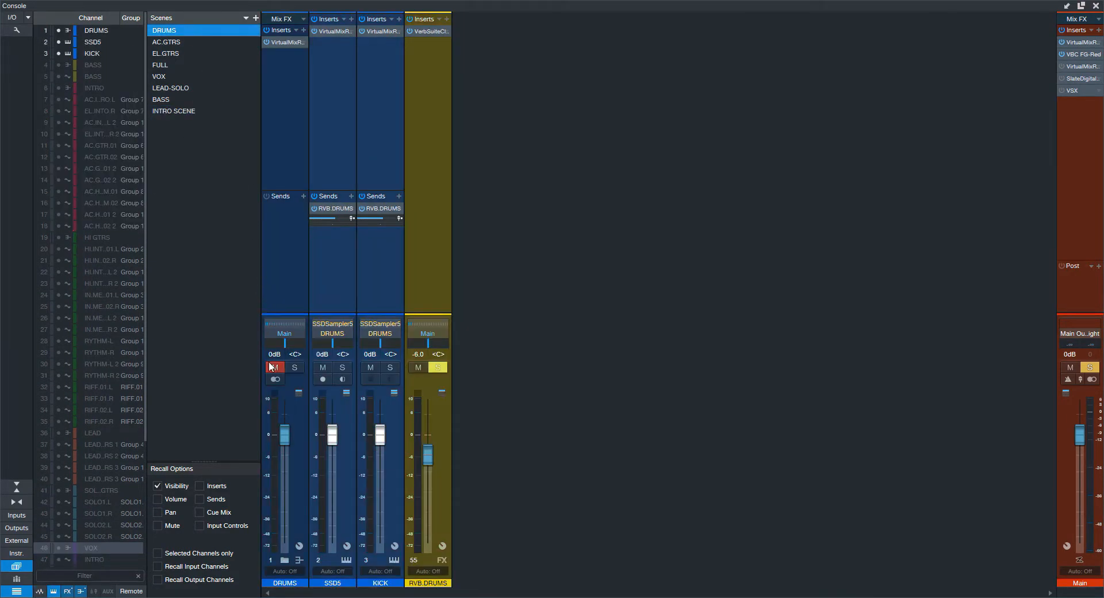
{"action": "left_click", "coordinate": [178, 44]}
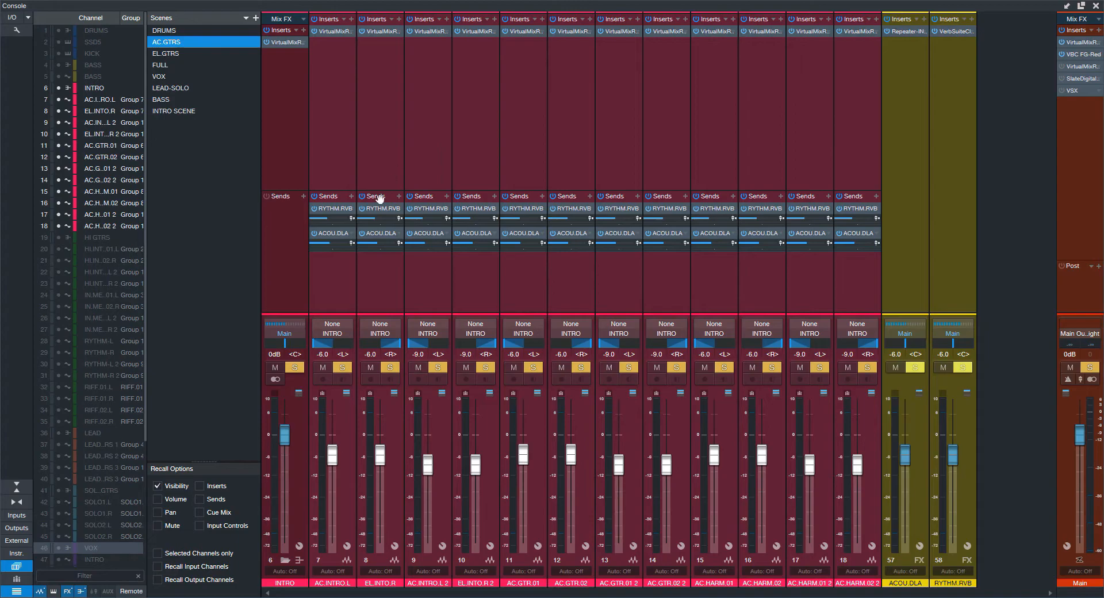
{"action": "left_click", "coordinate": [170, 55]}
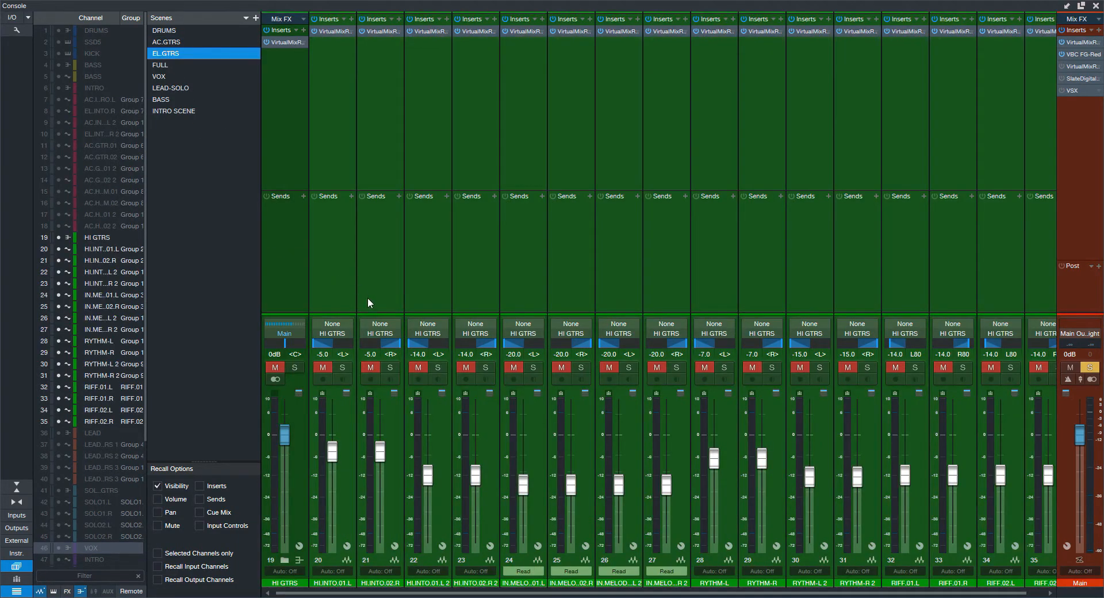
{"action": "left_click", "coordinate": [173, 67]}
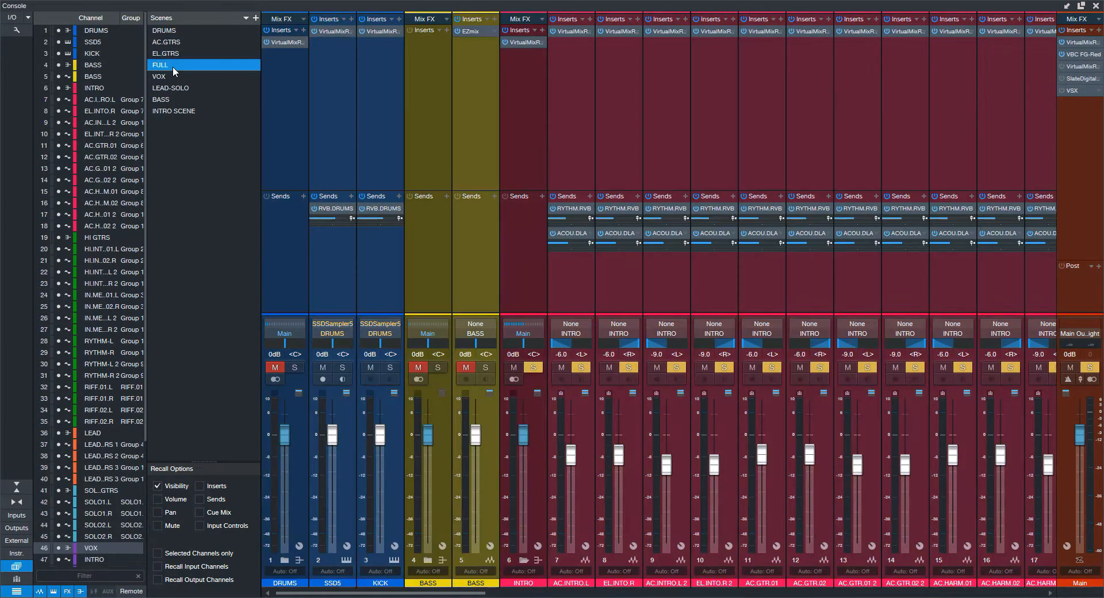
{"action": "left_click_drag", "start_coordinate": [334, 593], "coordinate": [328, 546]}
{"action": "left_click", "coordinate": [174, 76]}
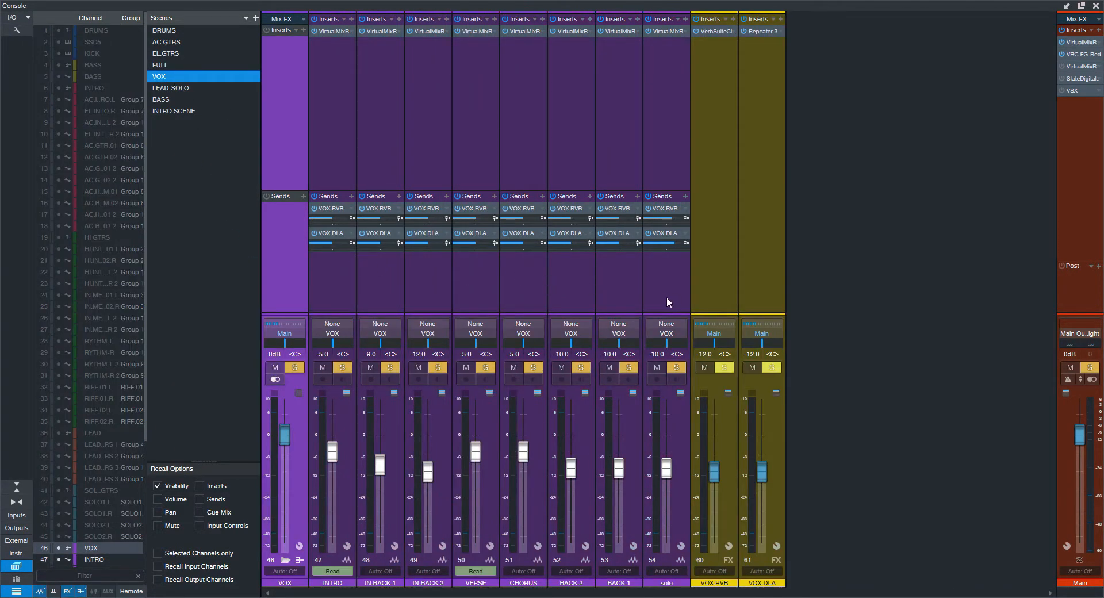
{"action": "left_click", "coordinate": [177, 87]}
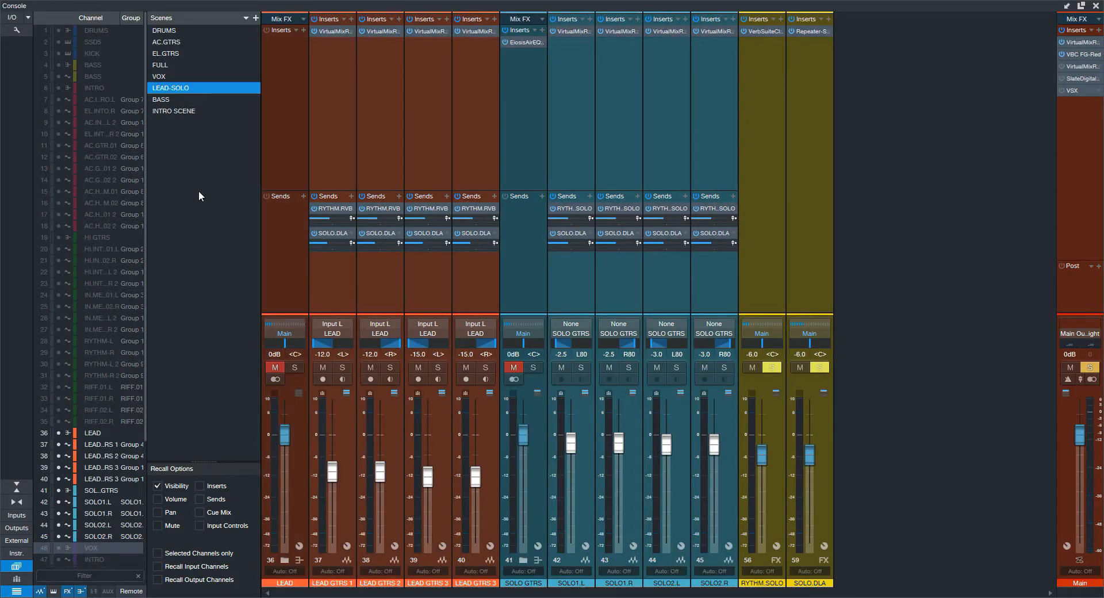
{"action": "left_click", "coordinate": [162, 101]}
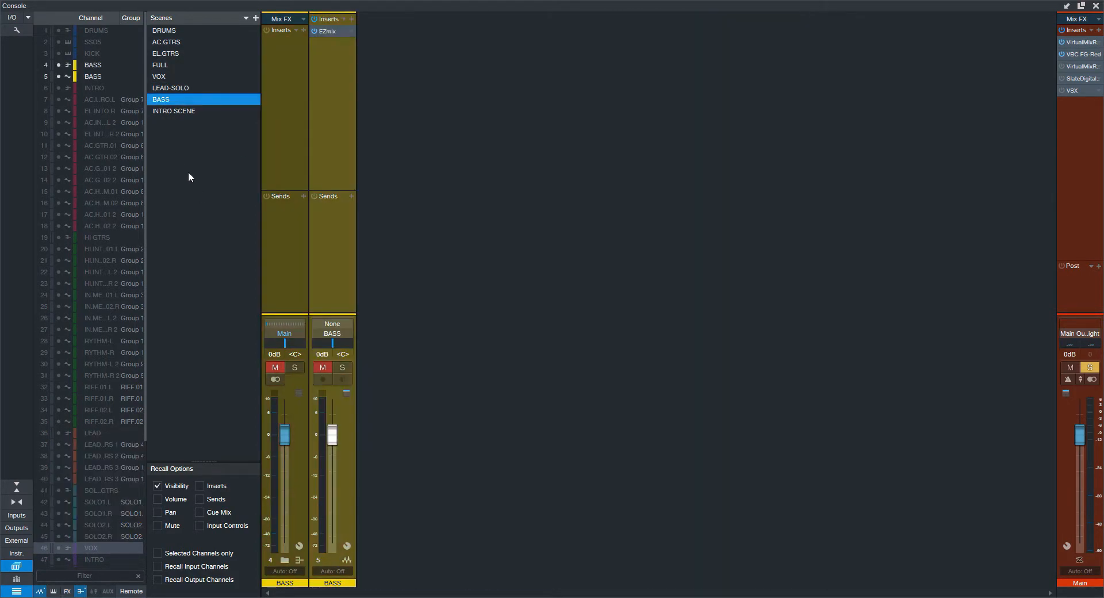
Step: Recall the DRUMS scene and update it with the current console state
{"action": "left_click", "coordinate": [155, 33]}
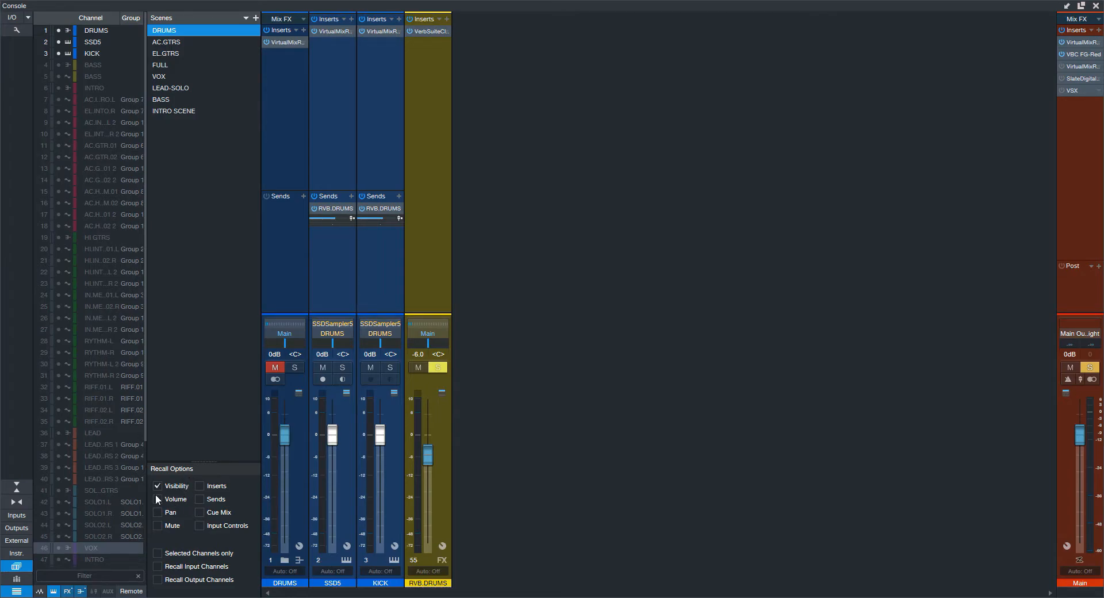
{"action": "right_click", "coordinate": [172, 33]}
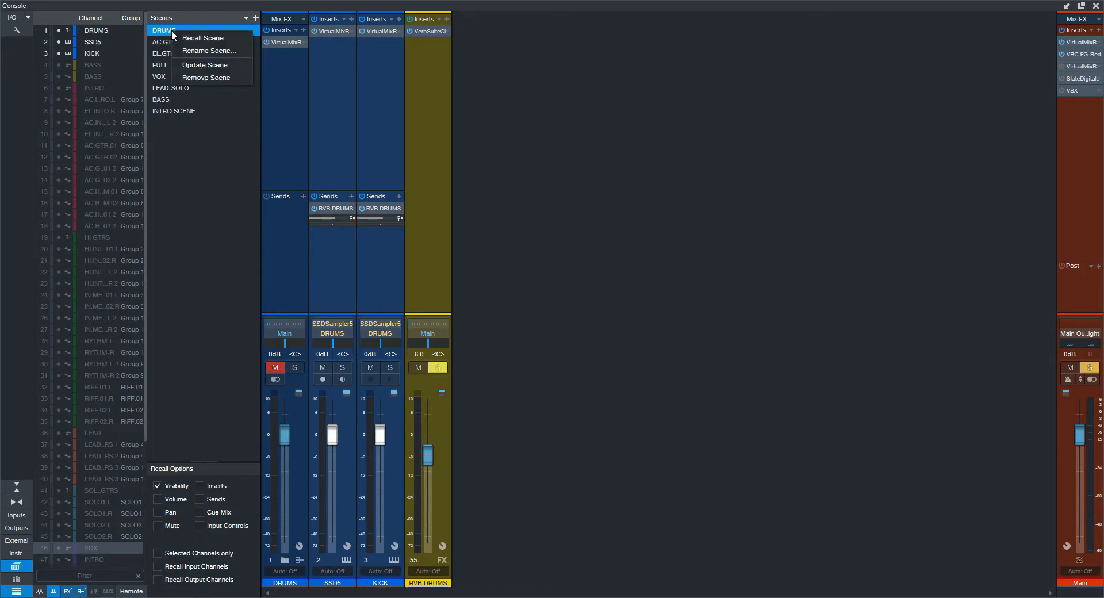
{"action": "left_click", "coordinate": [187, 65]}
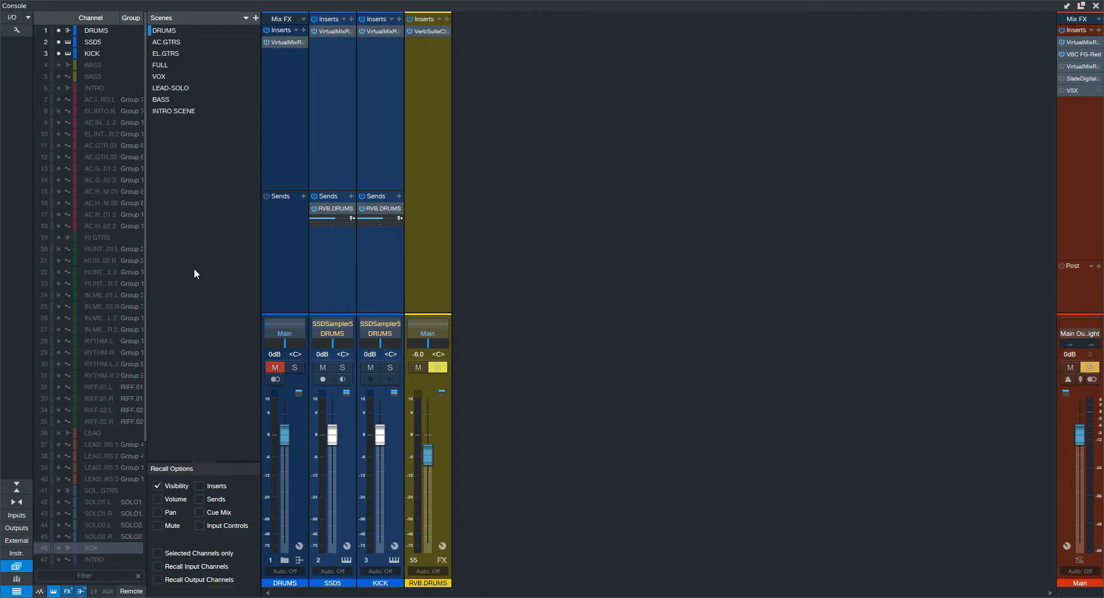